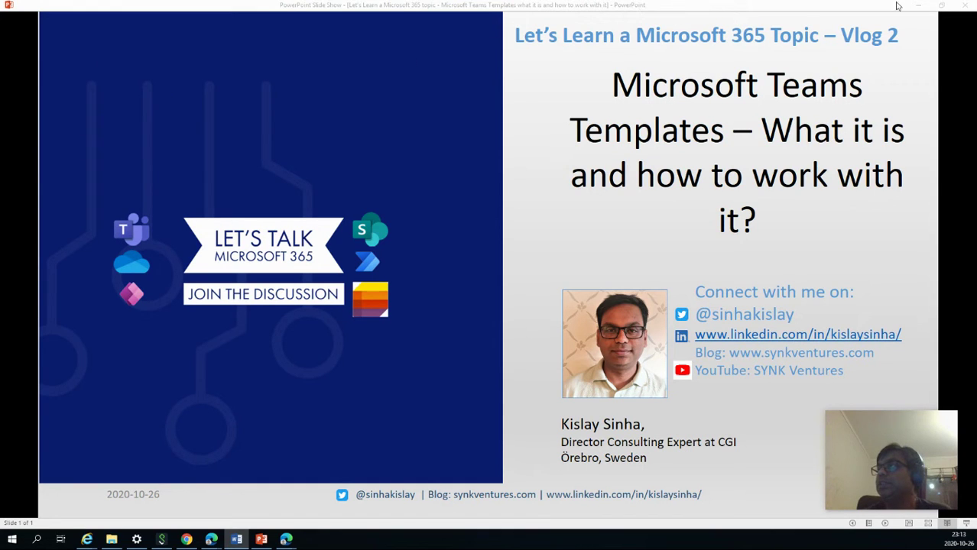
Step: Leave the slide show for the Microsoft Teams admin center and open the list of team templates
click(922, 9)
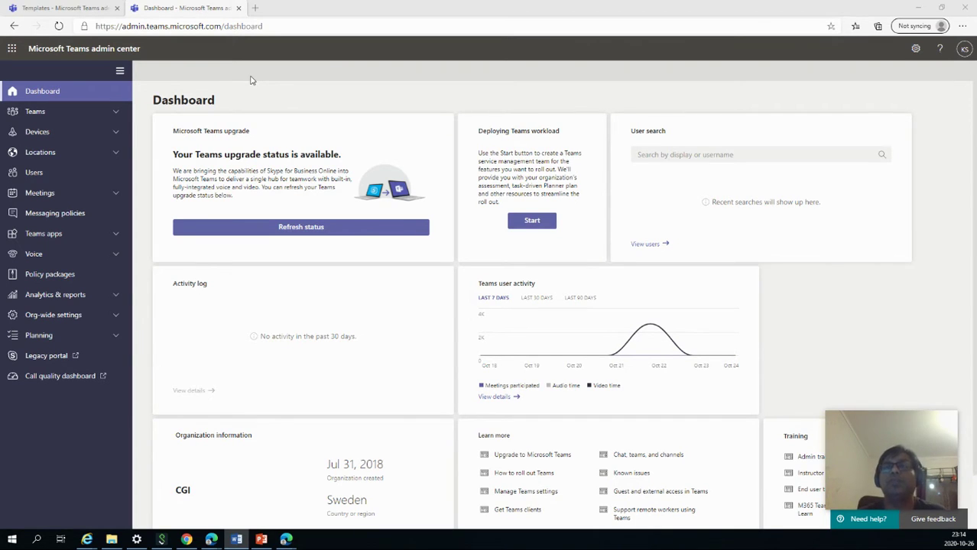
click(55, 113)
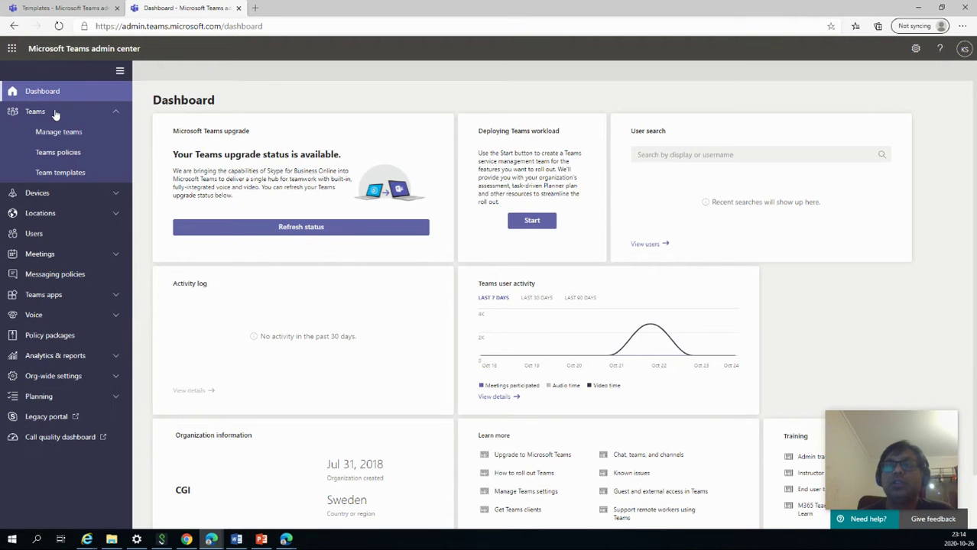
click(66, 175)
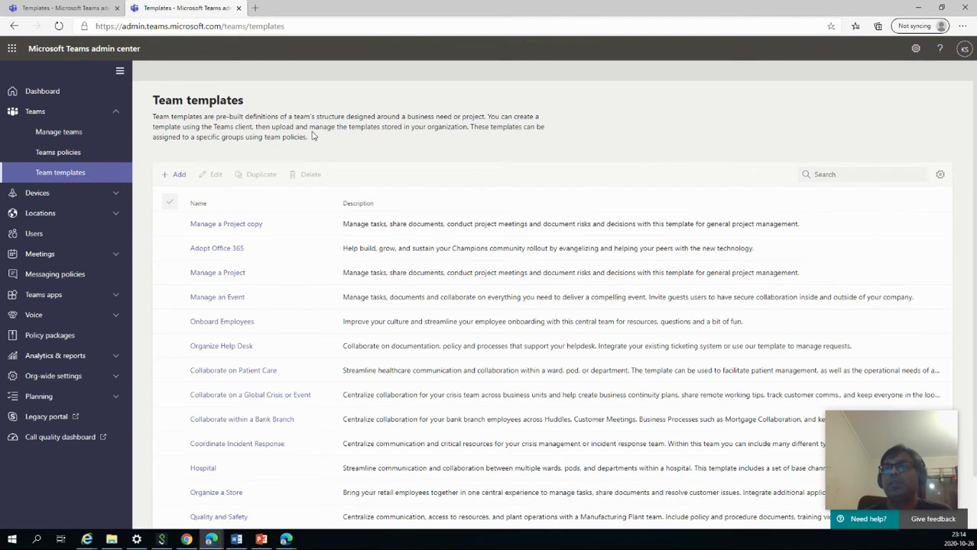
scroll(313, 135, down, 1)
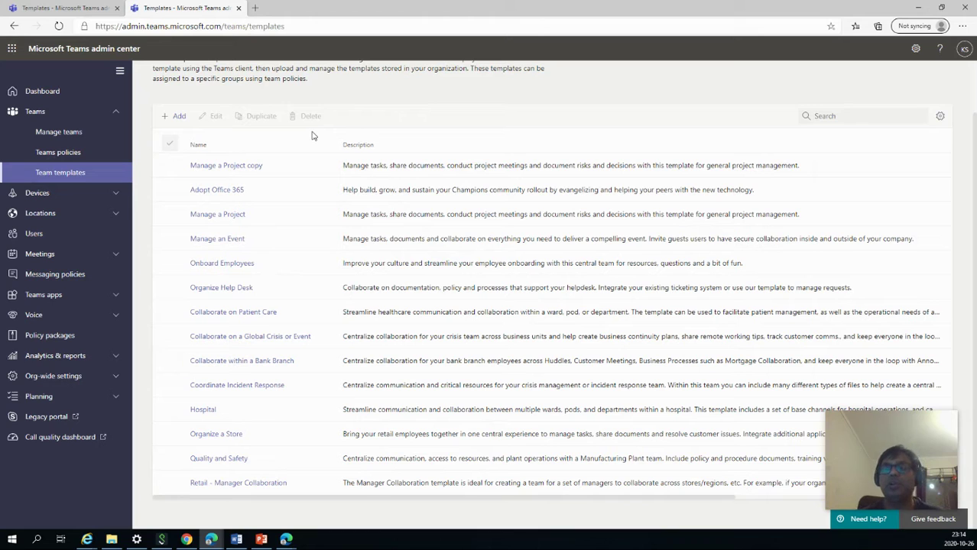
Step: Start adding a new team template that uses an existing template as its starting point
click(177, 118)
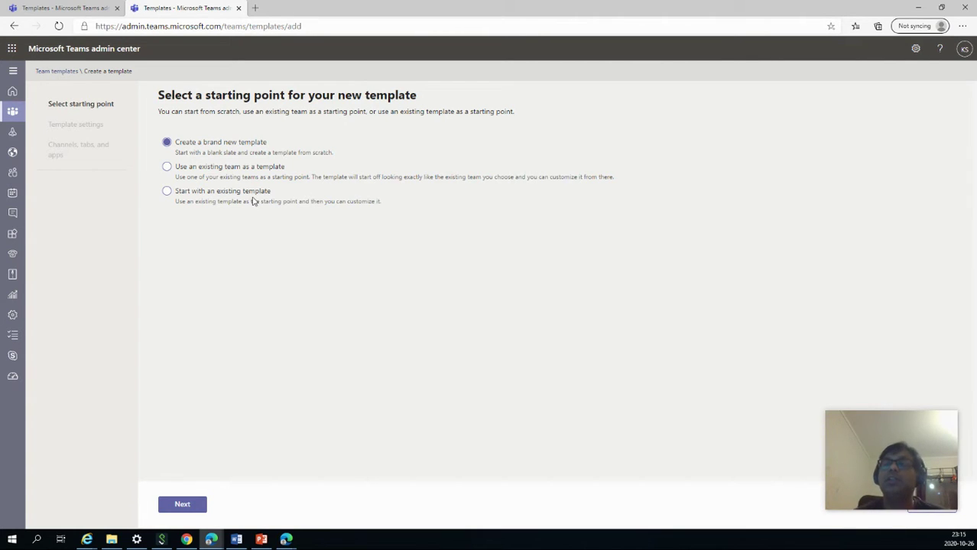
click(165, 191)
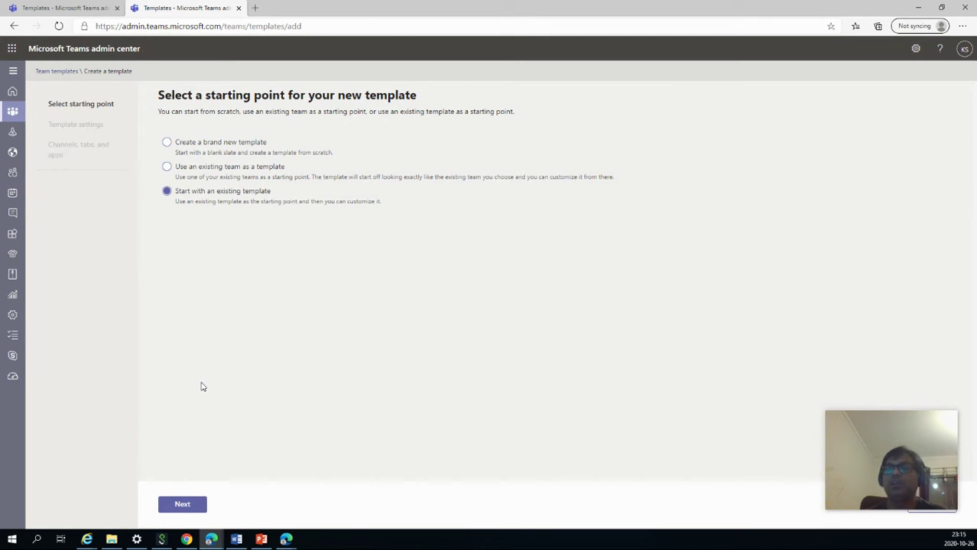
click(182, 504)
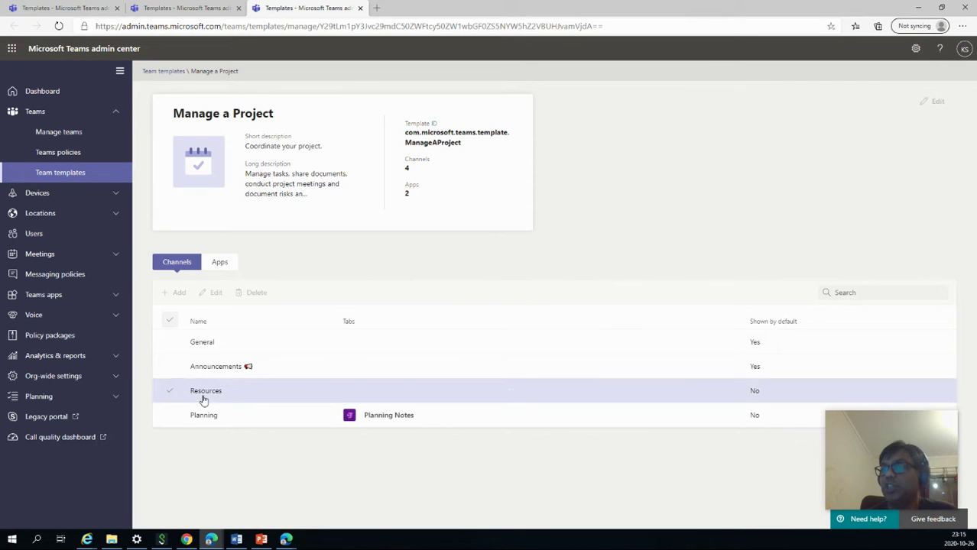
Step: Review the apps and channels of the Manage a Project template, and continue with it as the starting point
click(219, 263)
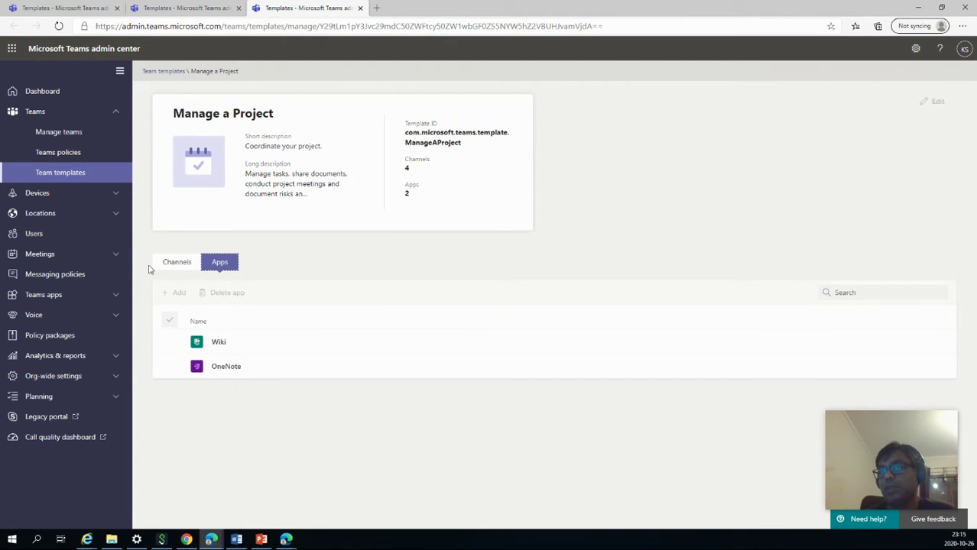
click(176, 263)
click(189, 7)
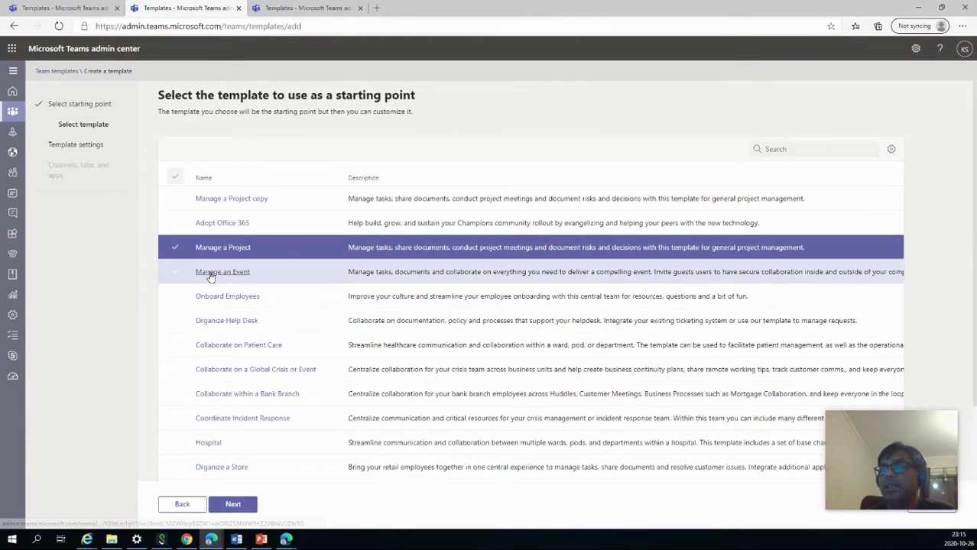
click(233, 504)
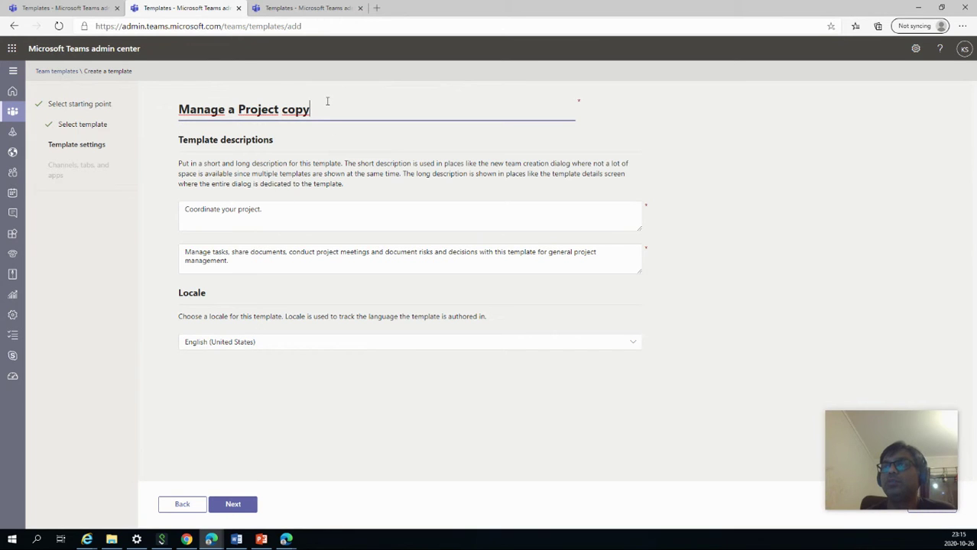
Step: Name the template "Manage a Project XYZ", keep the English (United States) locale, and continue to its channels, tabs and apps
drag(322, 112, 140, 107)
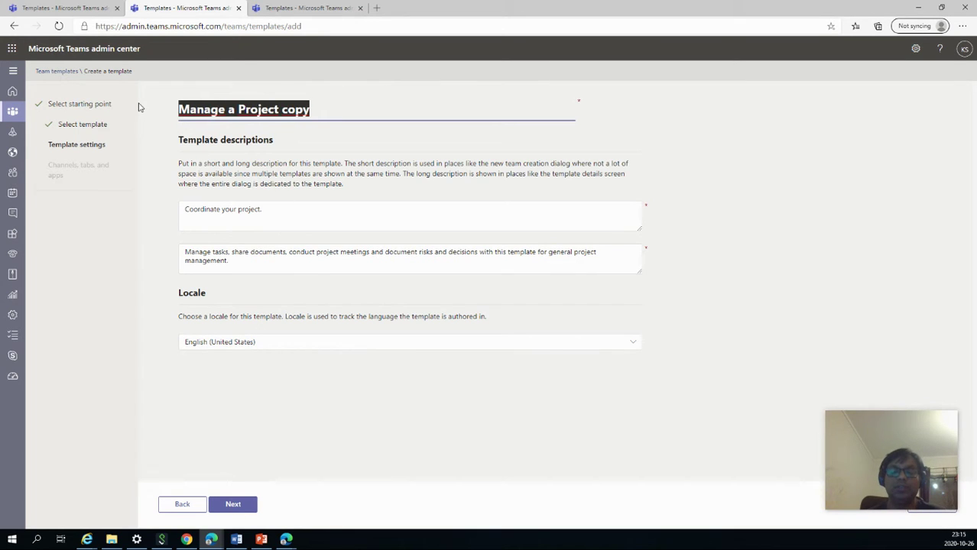
text(Manage a Pr)
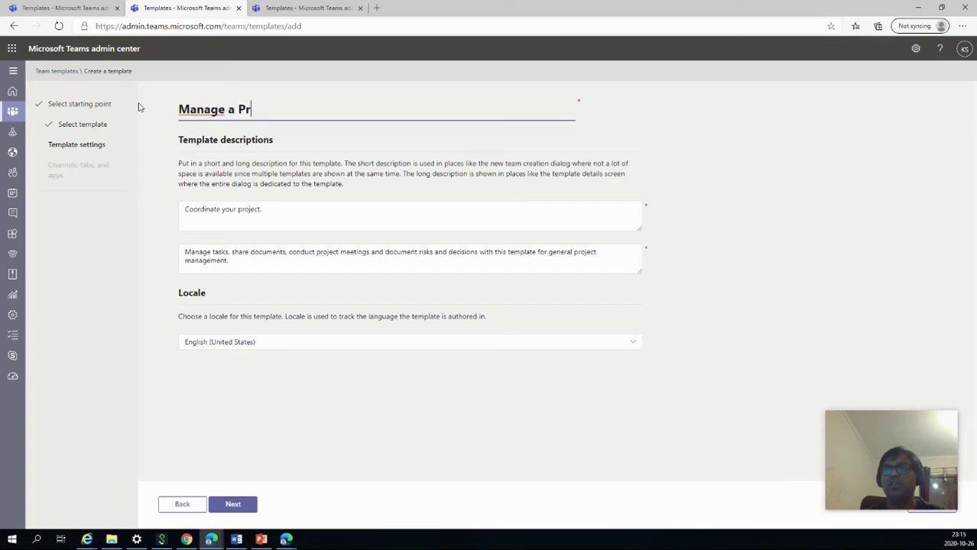
text(oject)
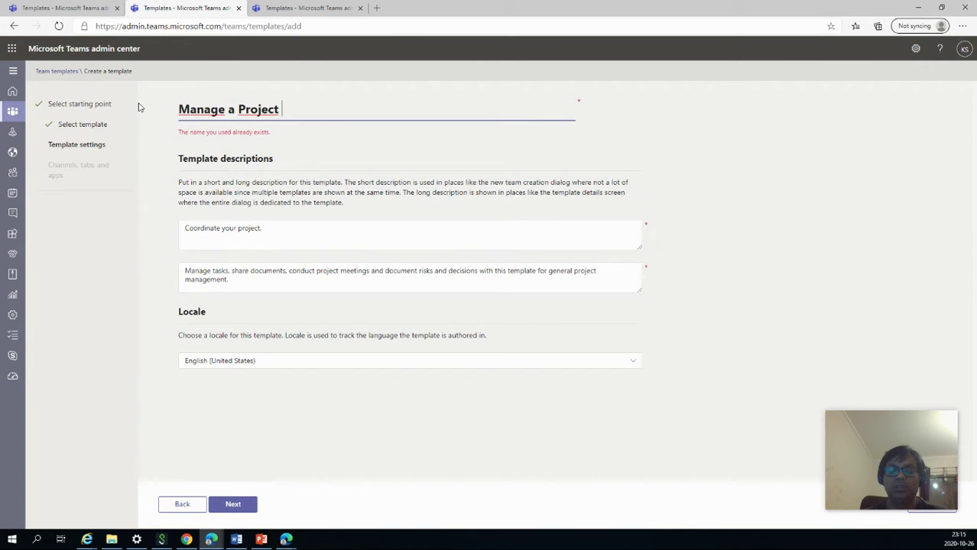
text( XYZ)
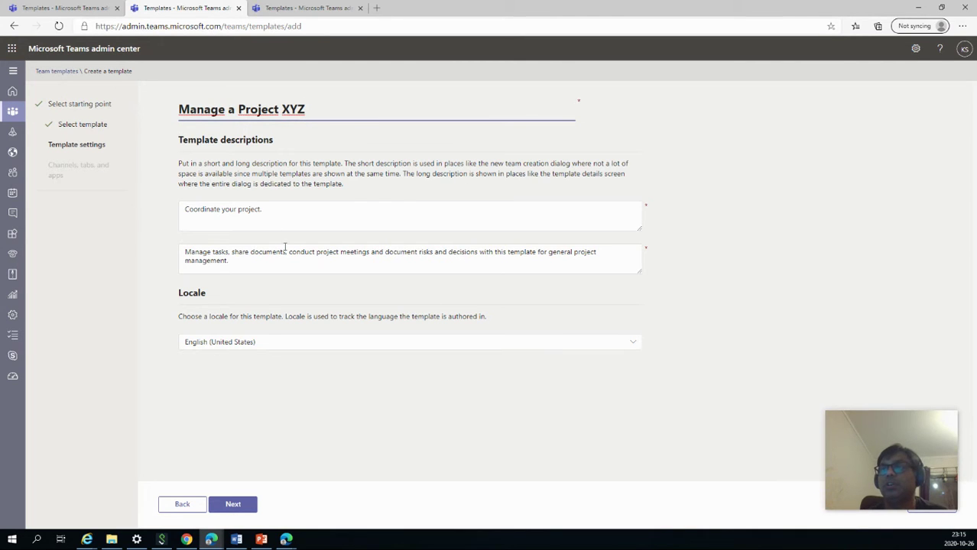
click(266, 344)
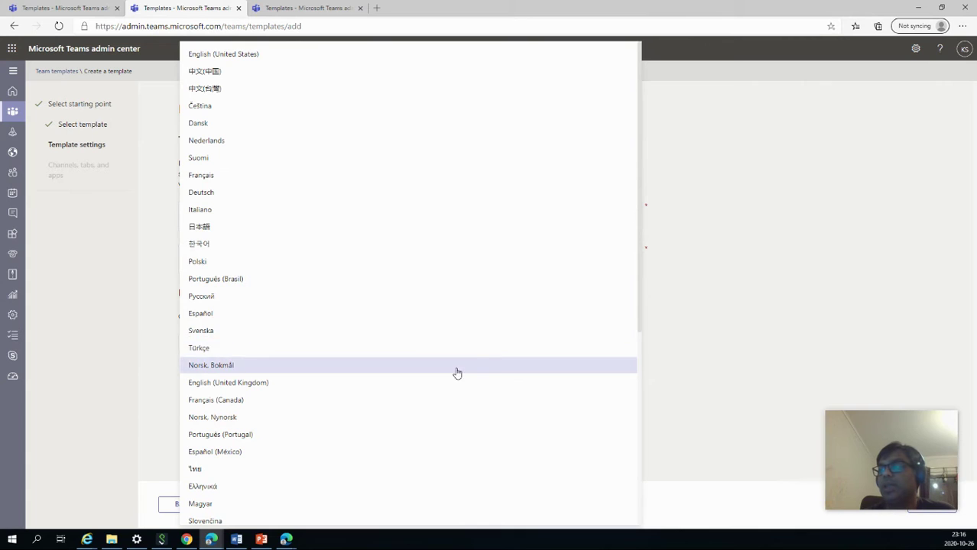
click(715, 296)
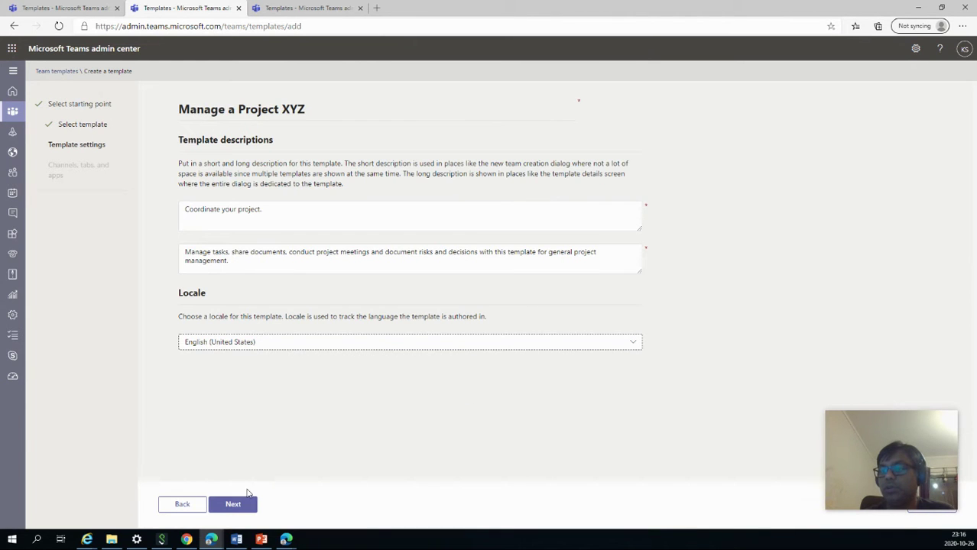
click(241, 509)
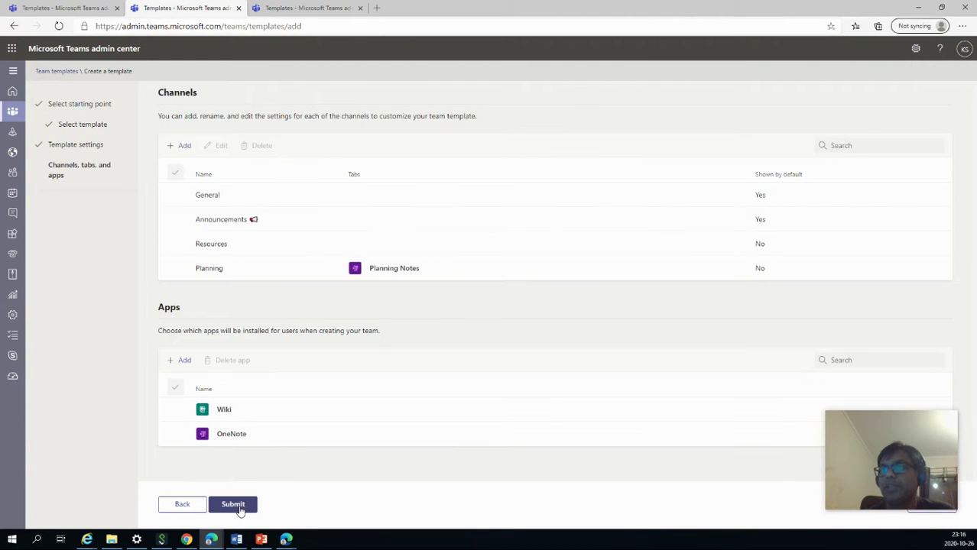
Step: Delete the Planning channel from the new template
click(185, 197)
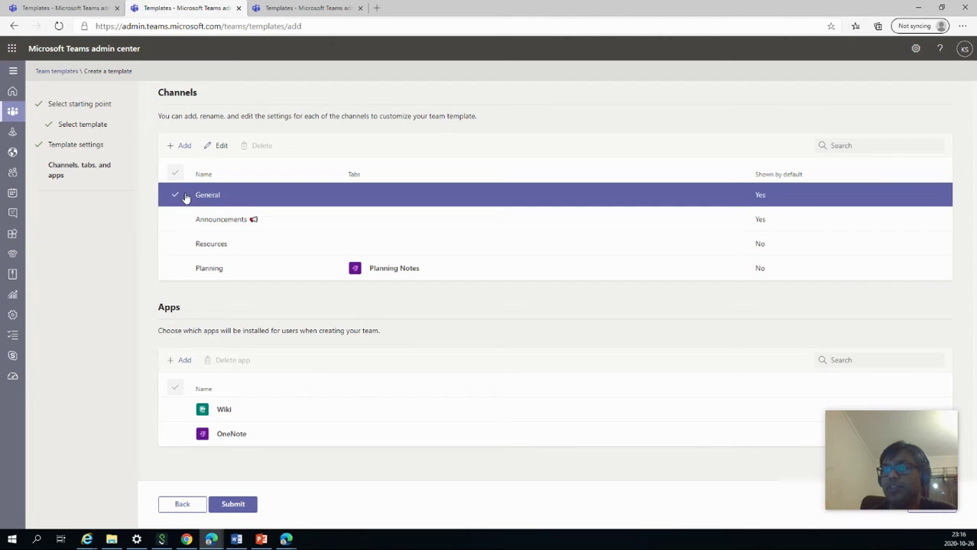
click(185, 218)
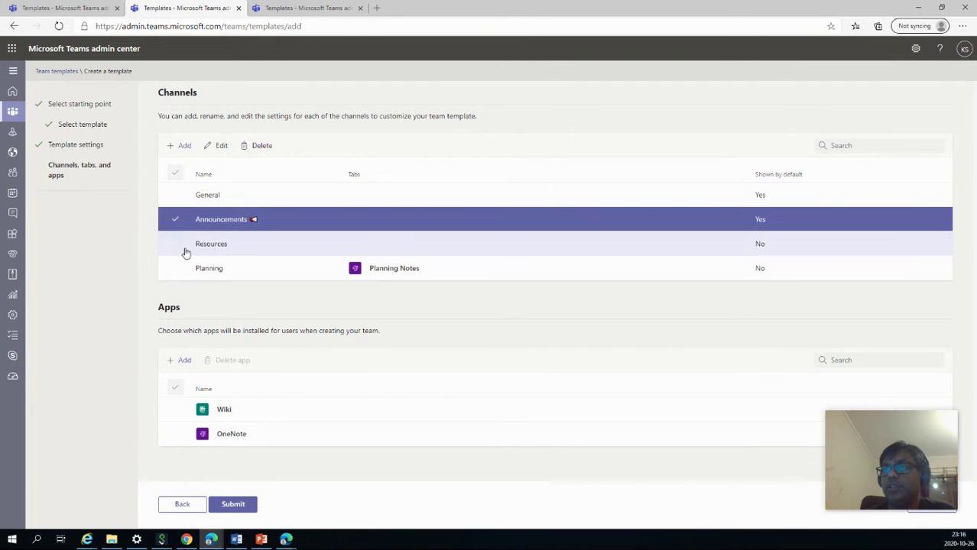
click(184, 252)
click(186, 273)
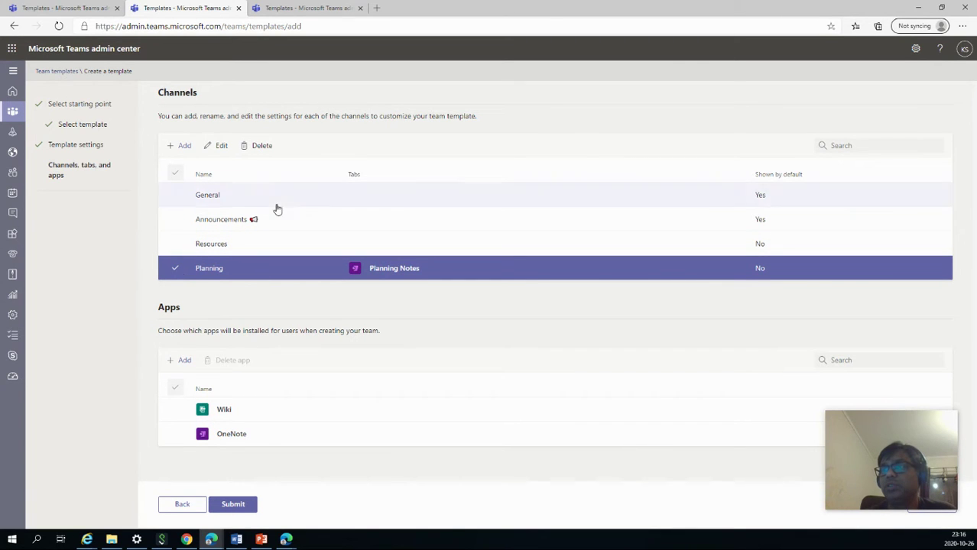
click(265, 151)
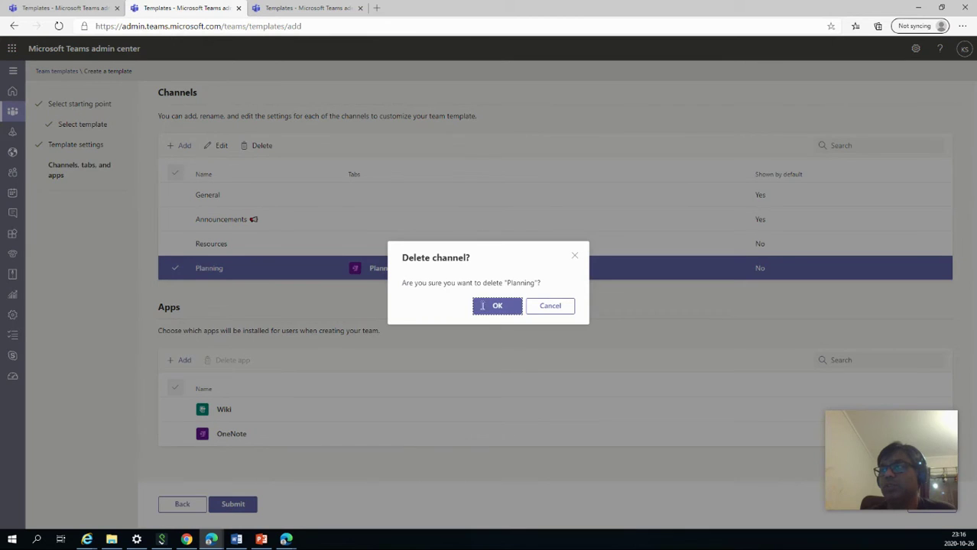
click(498, 306)
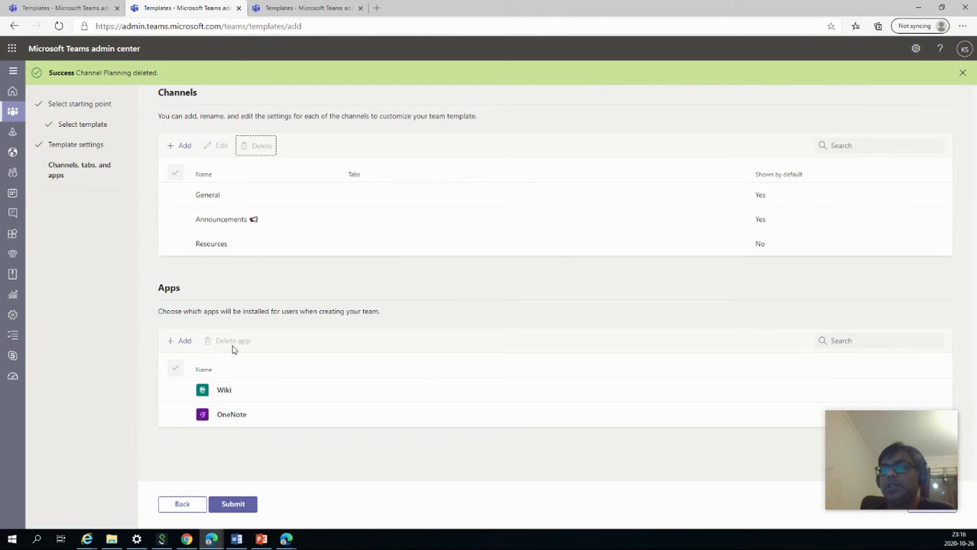
Step: Remove the OneNote app from the template's apps
click(182, 395)
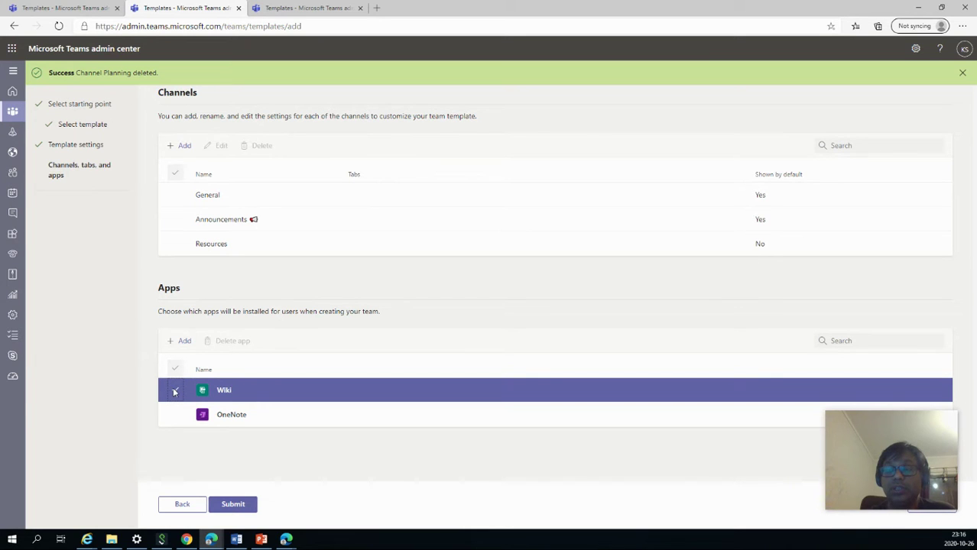
click(174, 392)
click(175, 415)
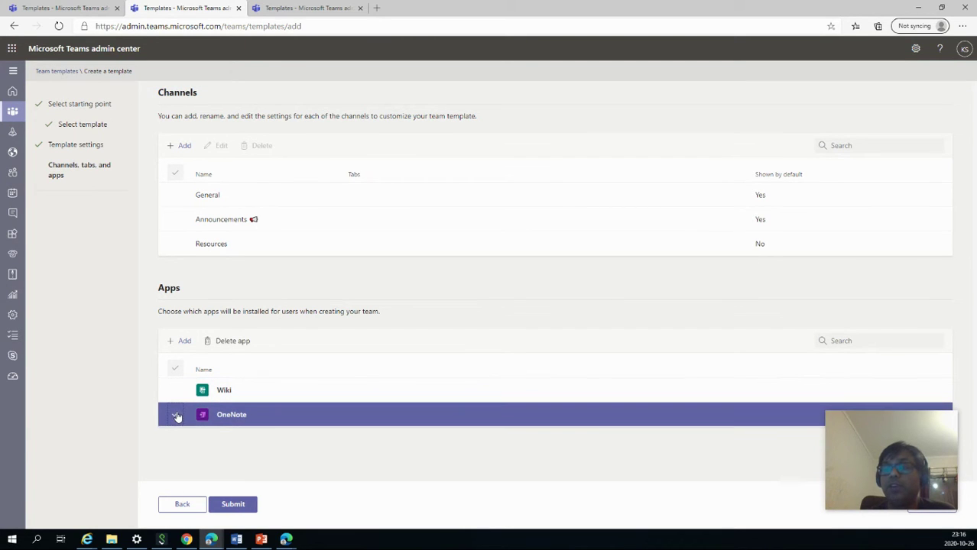
click(233, 343)
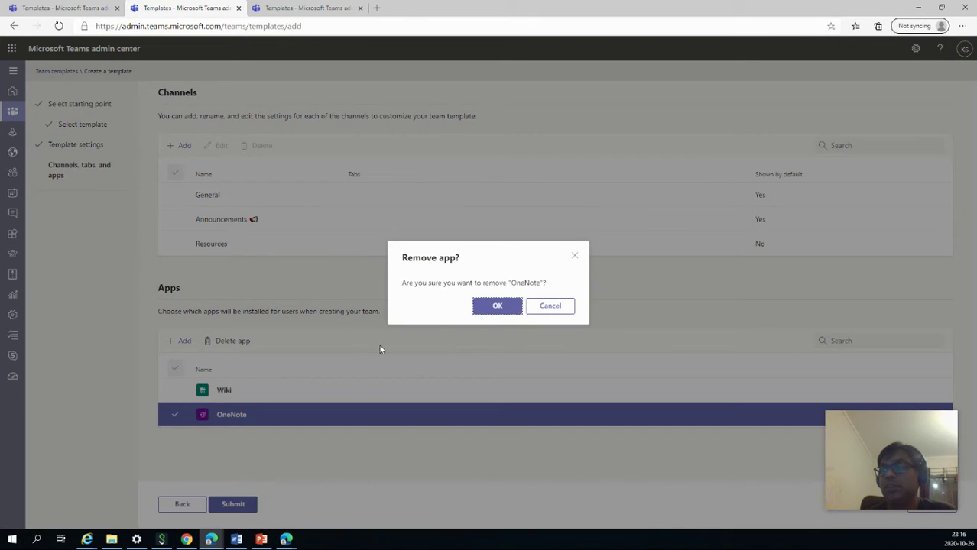
click(479, 308)
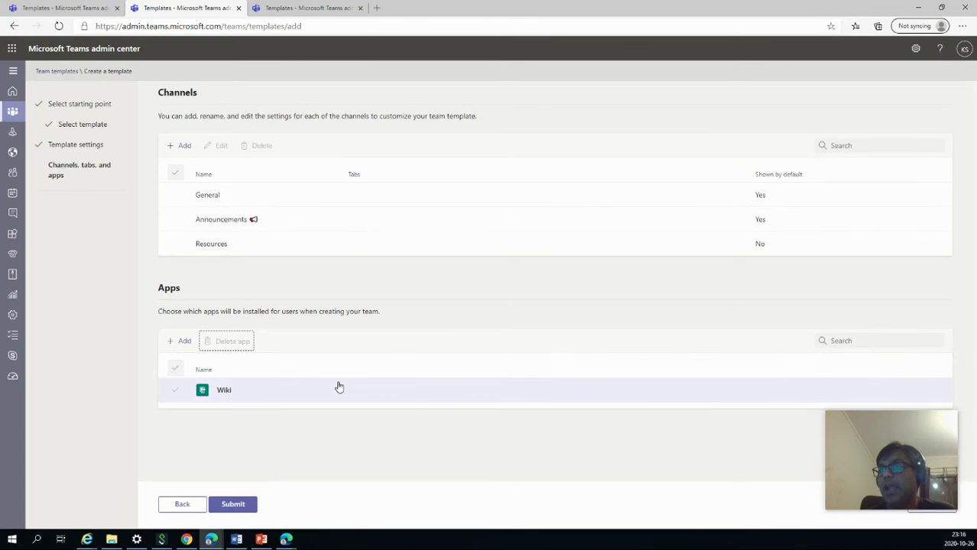
Step: Add the Planner and Lists apps to the template and apply the selection
click(184, 342)
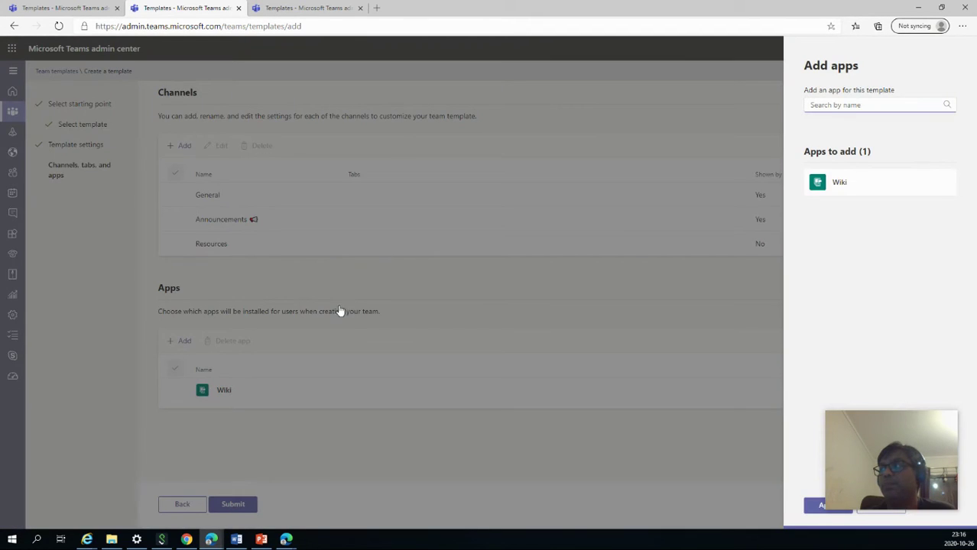
text(Planner)
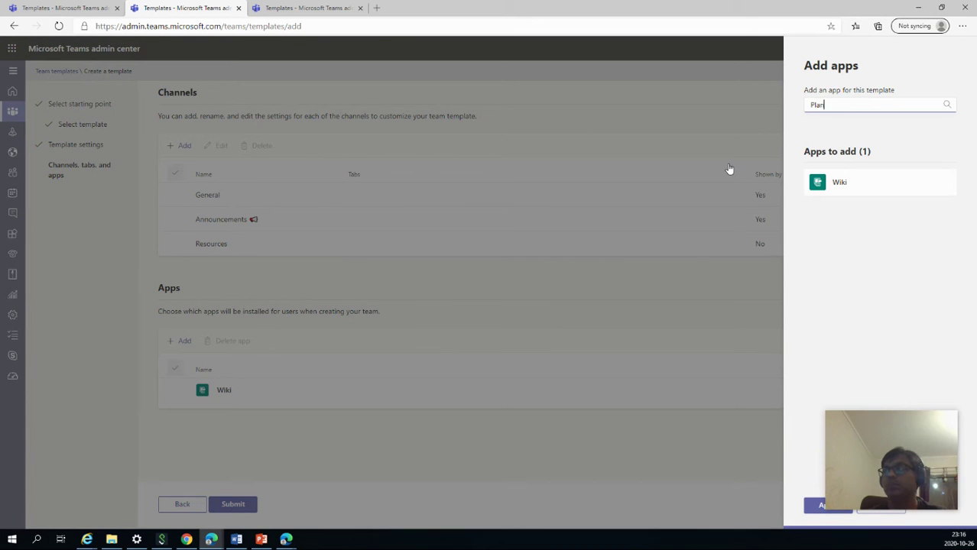
mouse_move(931, 129)
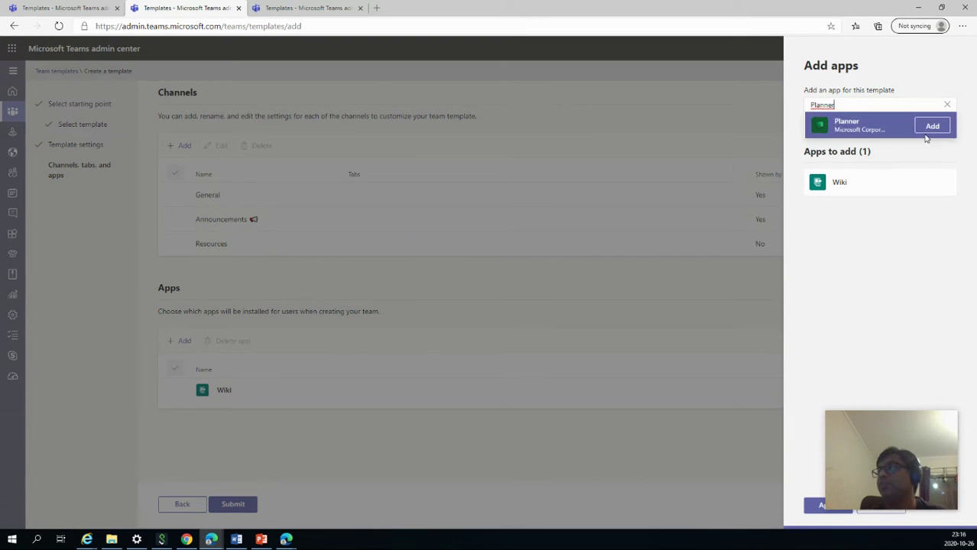
click(931, 127)
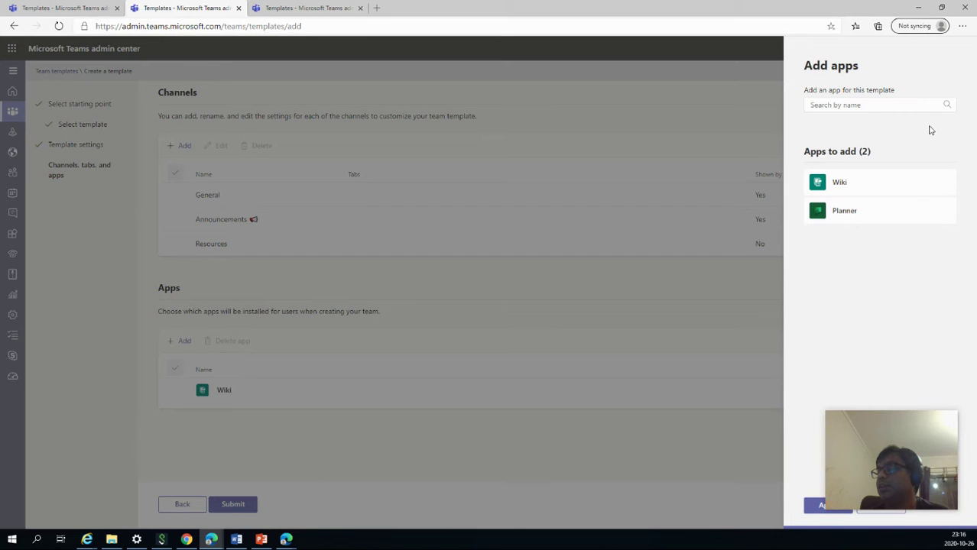
text(Lists)
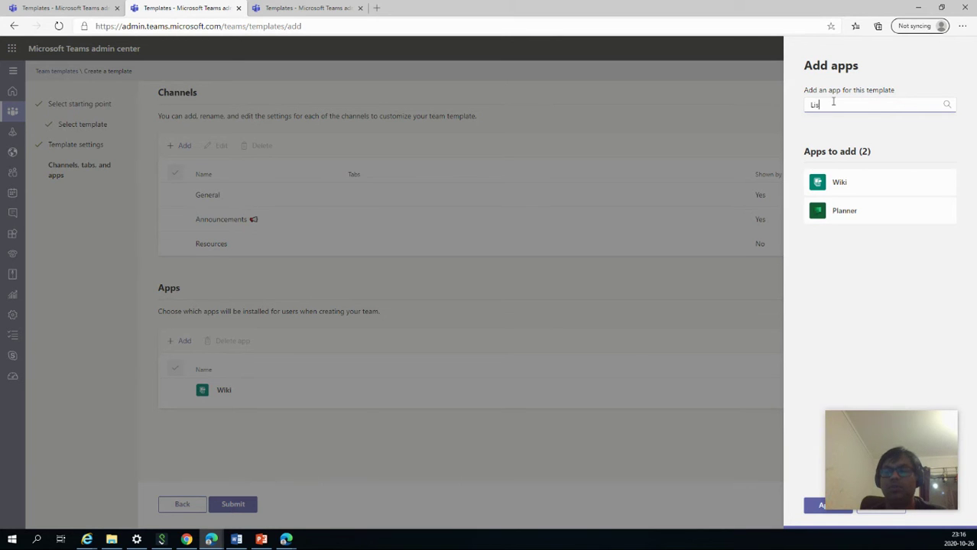
mouse_move(886, 126)
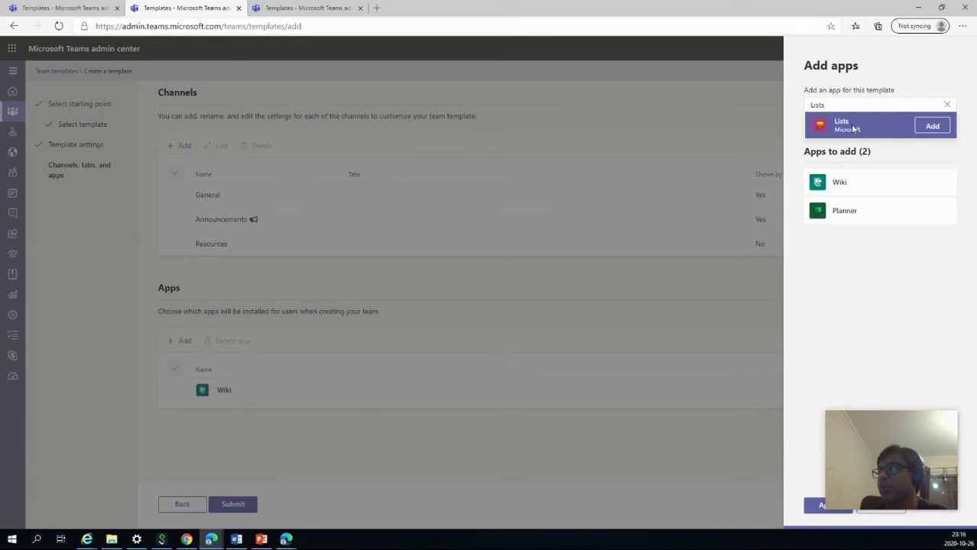
click(945, 129)
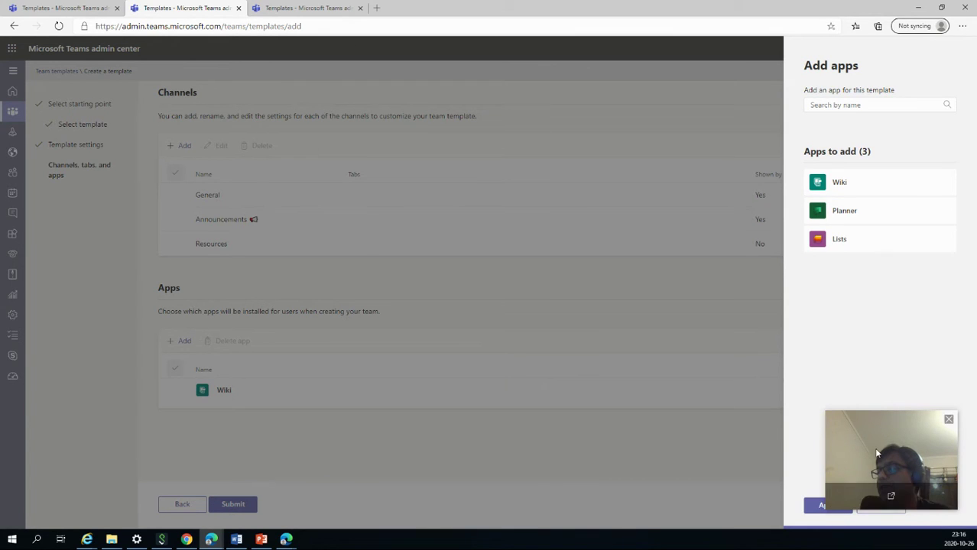
drag(892, 424, 886, 354)
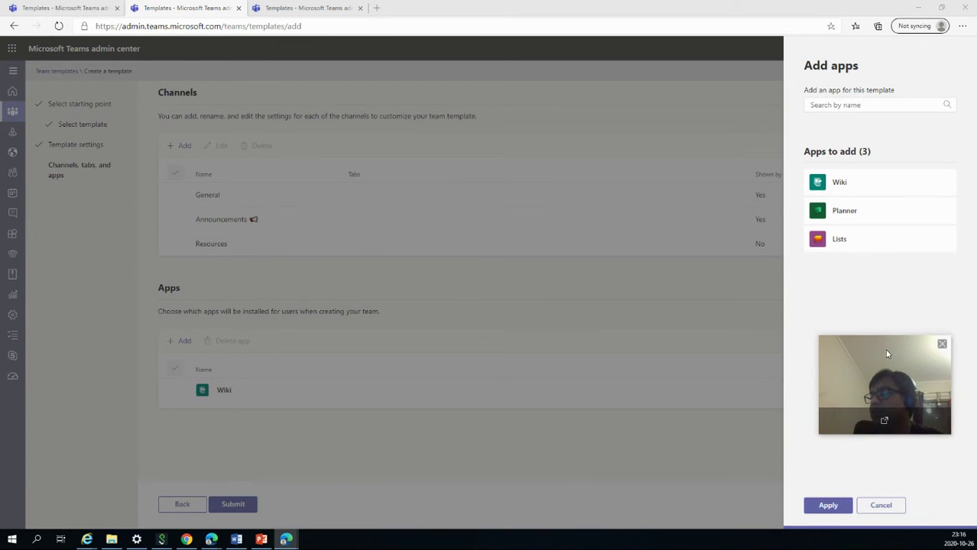
click(827, 506)
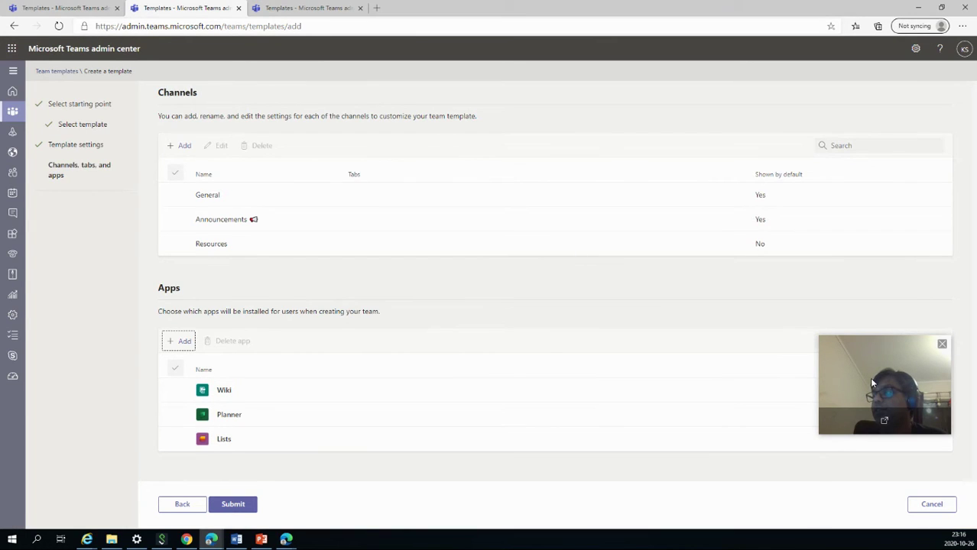
drag(871, 383, 886, 473)
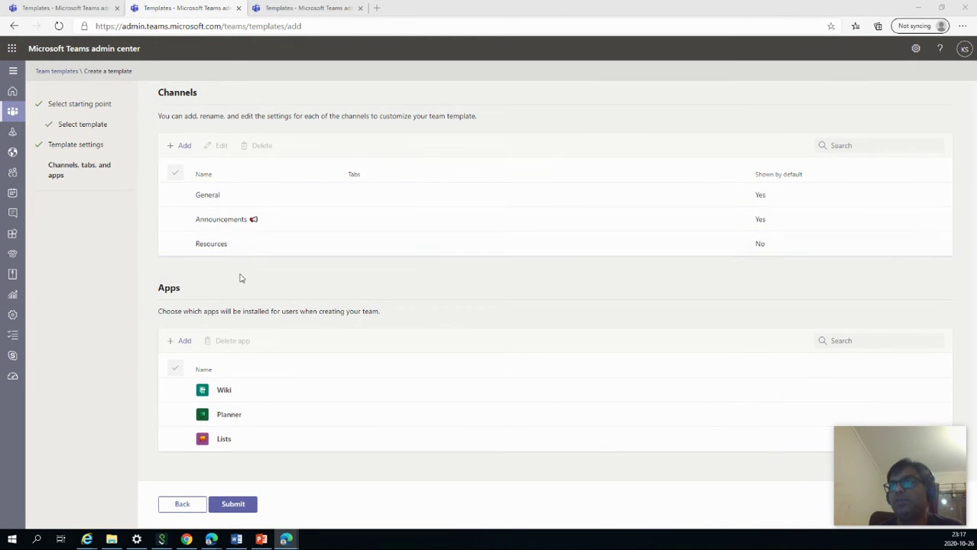
click(184, 147)
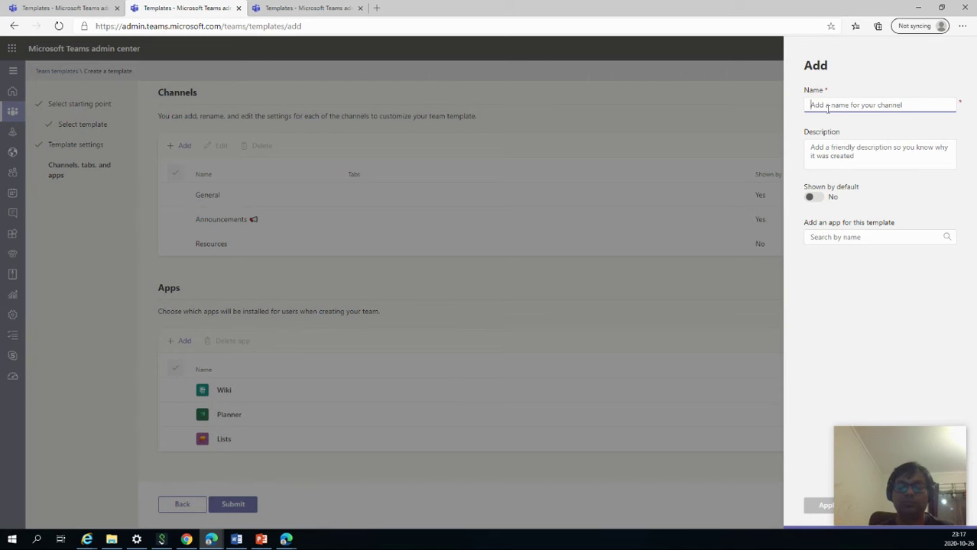
text(App)
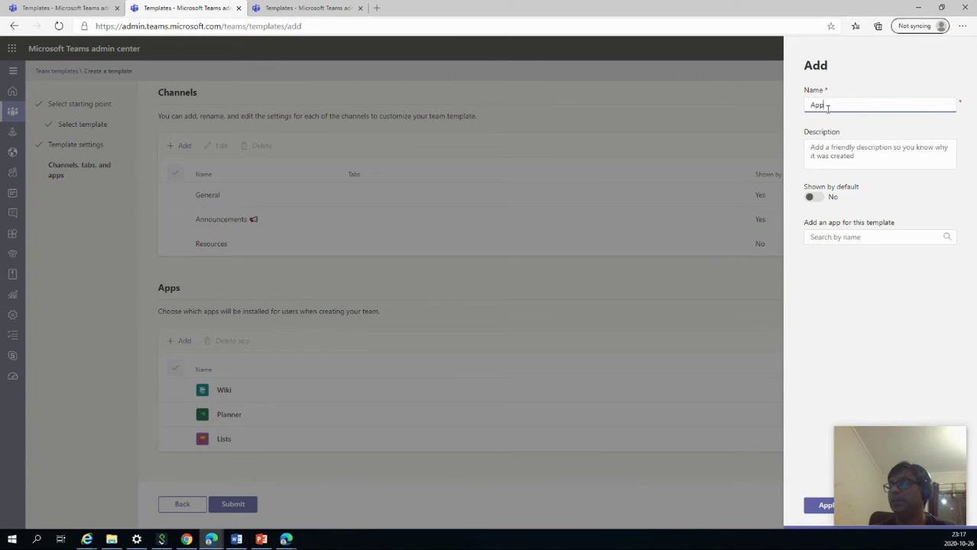
key(BackSpace)
key(BackSpace)
key(BackSpace)
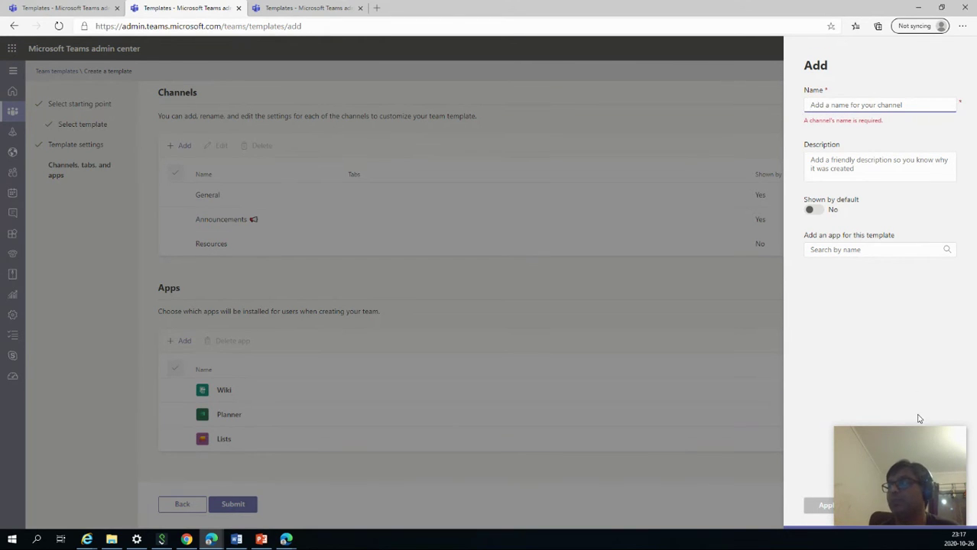
drag(903, 489, 871, 387)
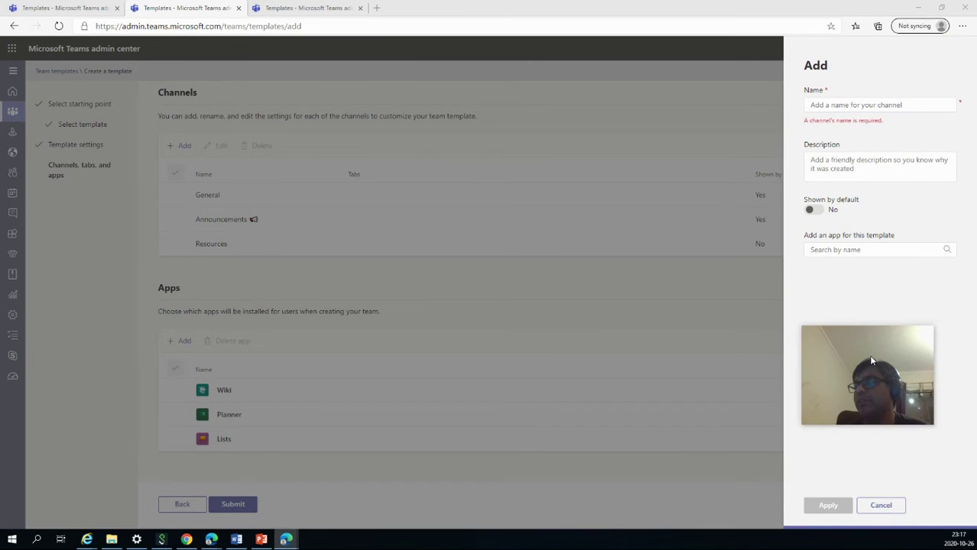
click(881, 505)
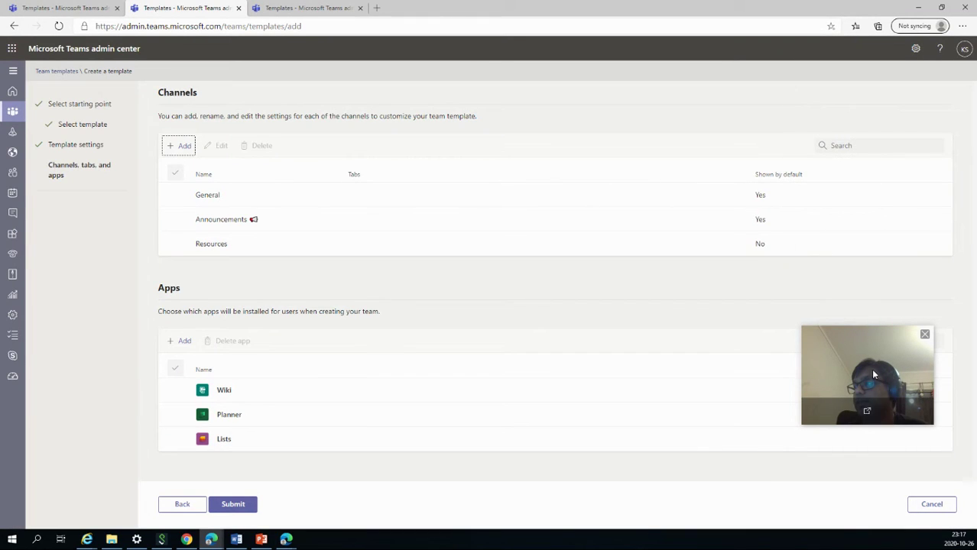
Step: Submit the customized template with its remaining channels and the Wiki, Planner and Lists apps
drag(874, 375, 857, 468)
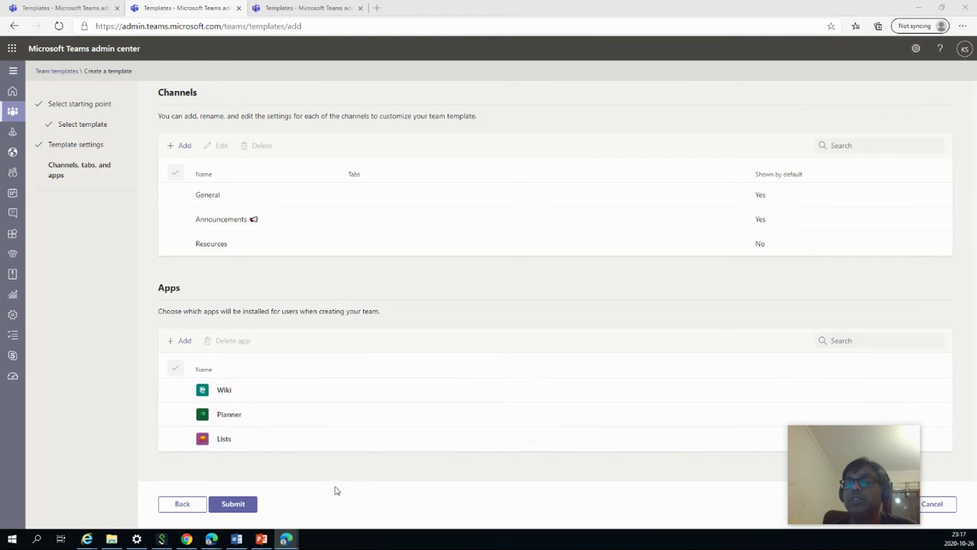
click(233, 504)
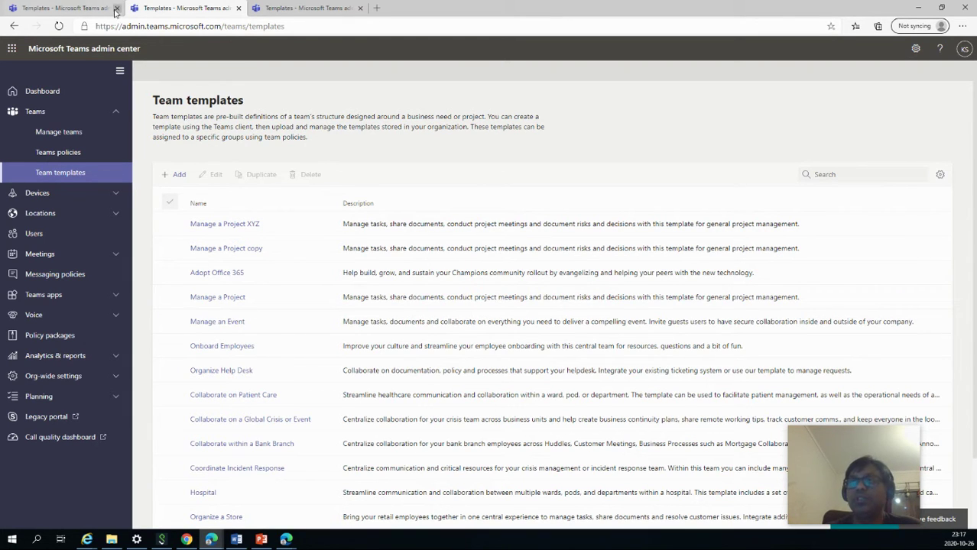
Step: Open portal.office.com in a new browser tab
click(68, 7)
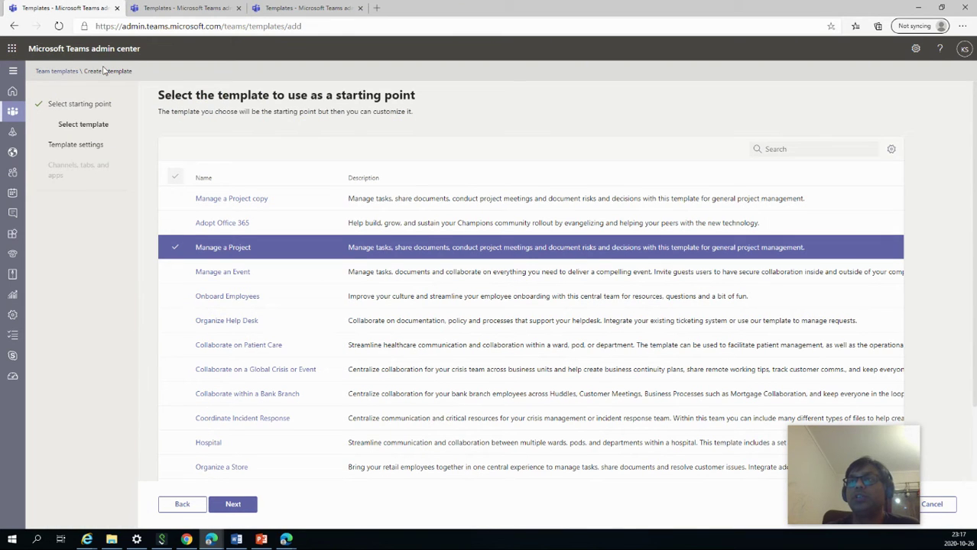
click(304, 7)
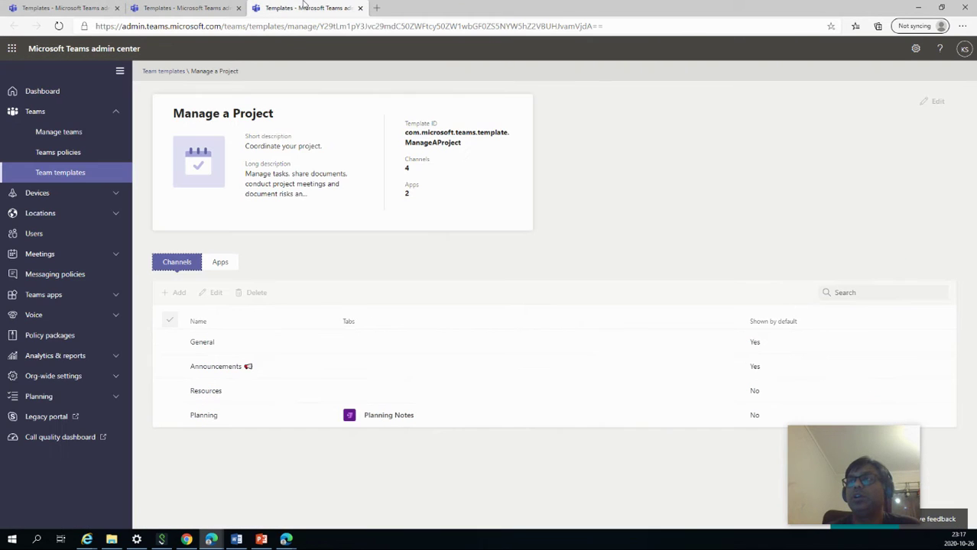
click(376, 8)
text(portal.office.com)
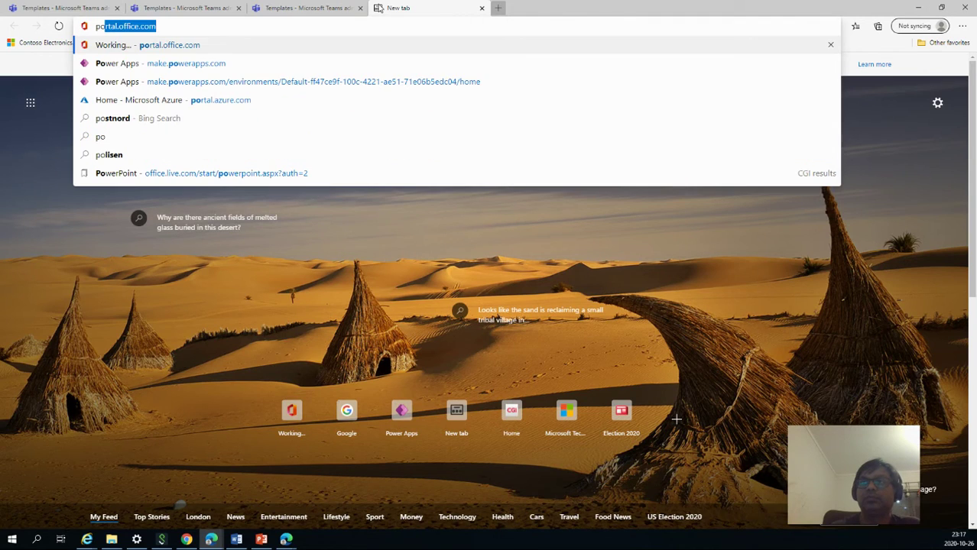
key(Return)
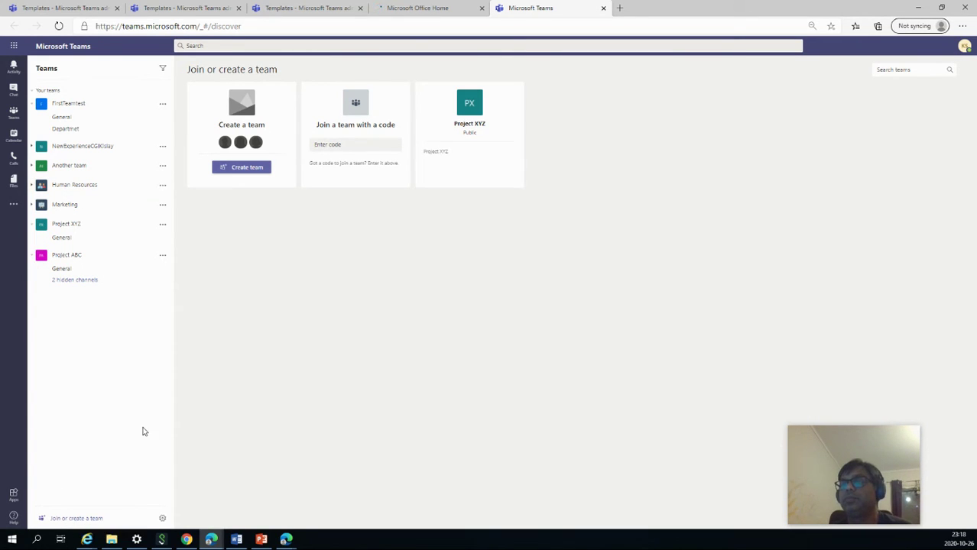
Step: Look through the templates offered for creating a team in Microsoft Teams, close the selection and reload the page
click(247, 167)
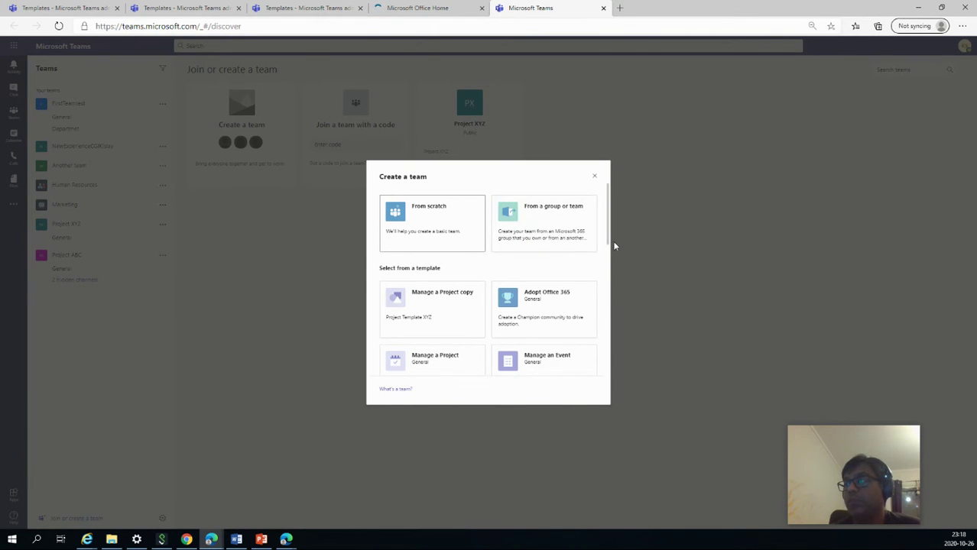
drag(608, 240, 606, 267)
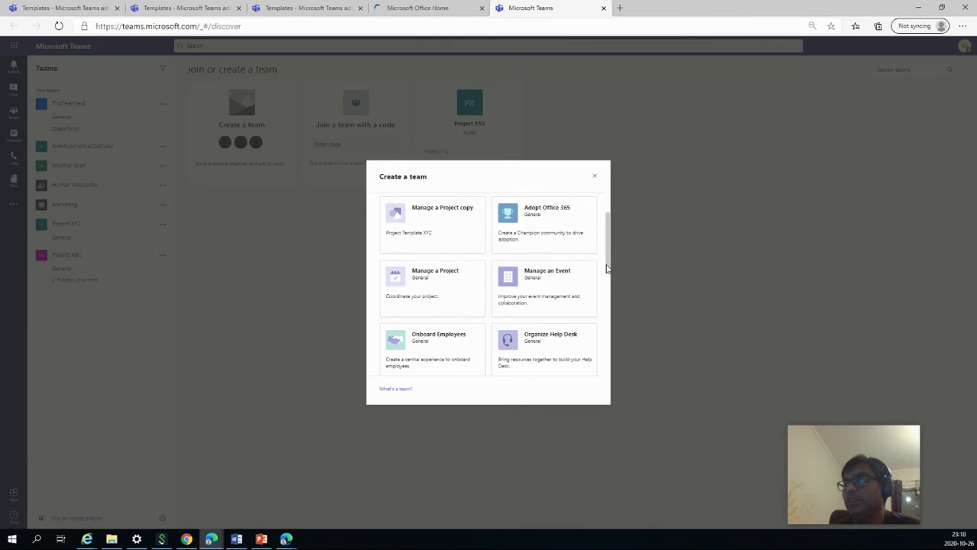
mouse_move(606, 267)
mouse_down()
mouse_move(603, 369)
mouse_move(596, 235)
mouse_move(595, 262)
mouse_up()
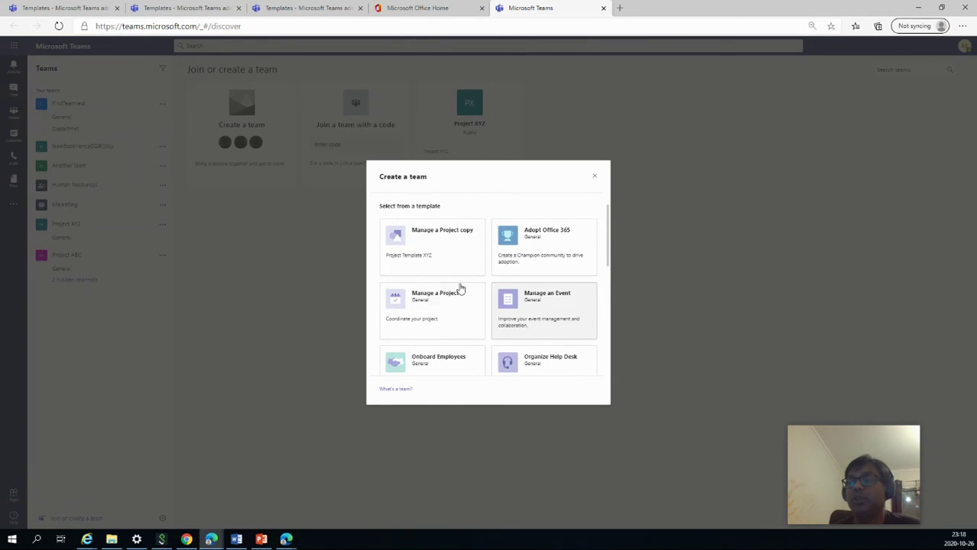
click(305, 296)
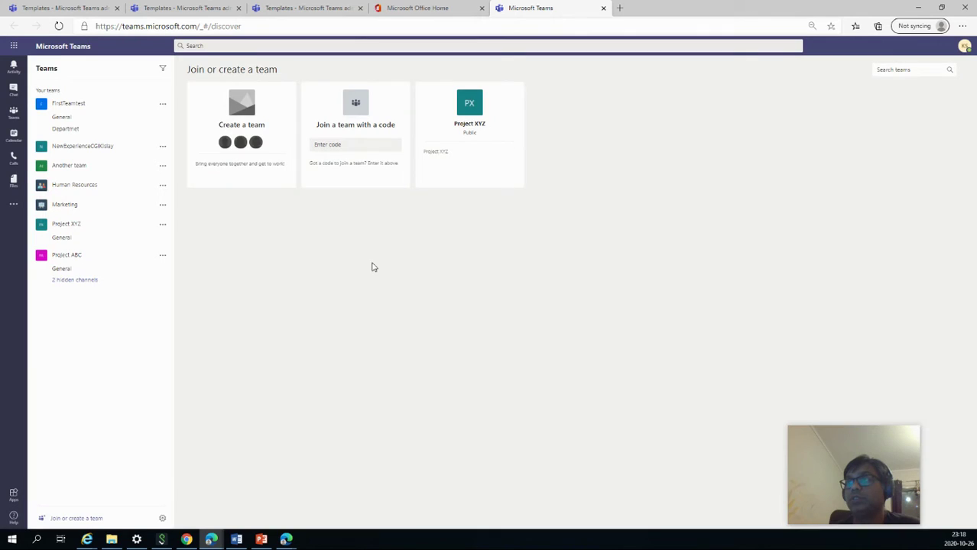
click(58, 26)
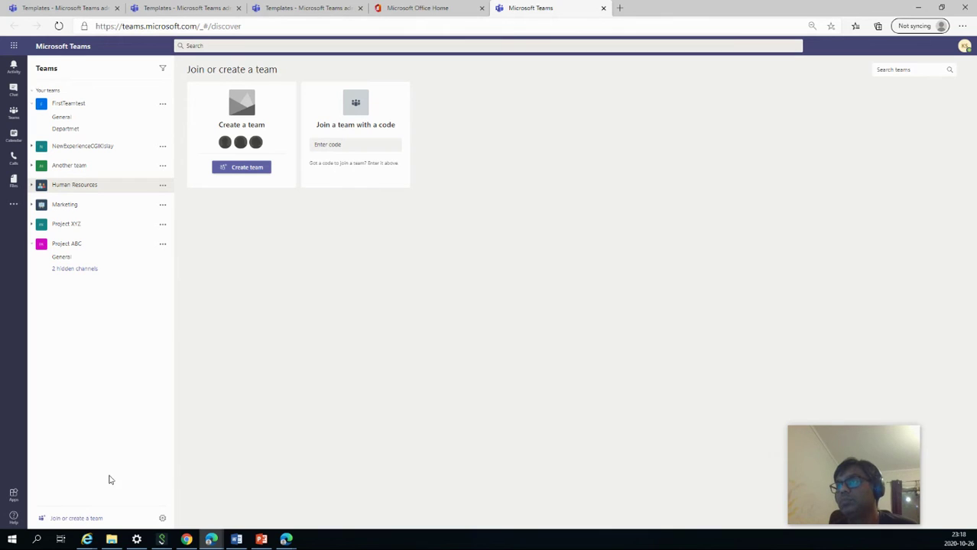
Step: Start creating a public team from the Manage a Project copy template
click(251, 168)
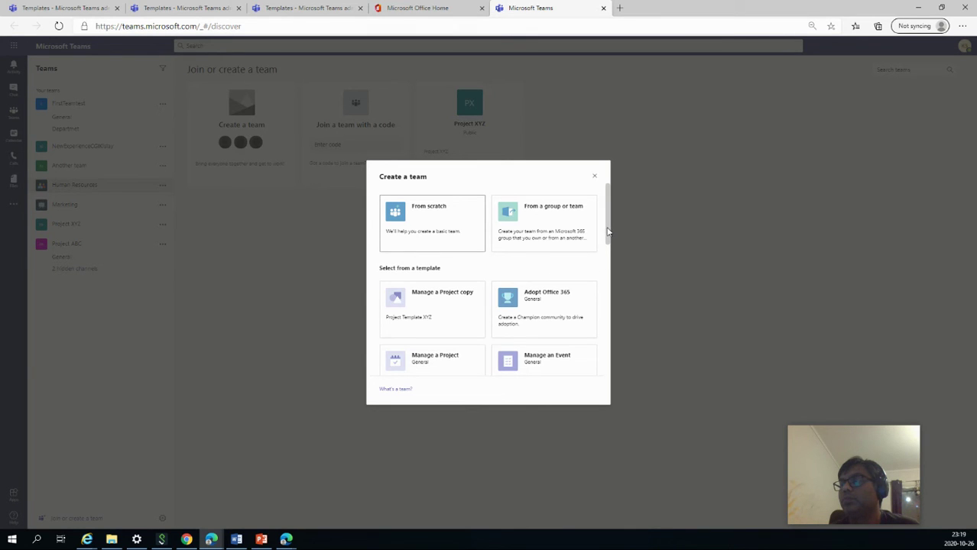
mouse_move(608, 232)
mouse_down()
mouse_move(610, 357)
mouse_move(610, 212)
mouse_up()
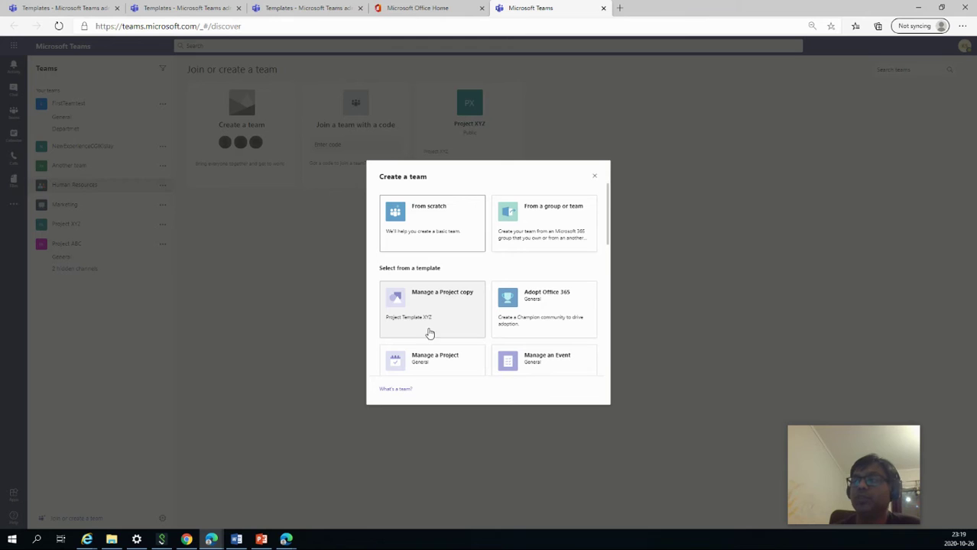
click(424, 305)
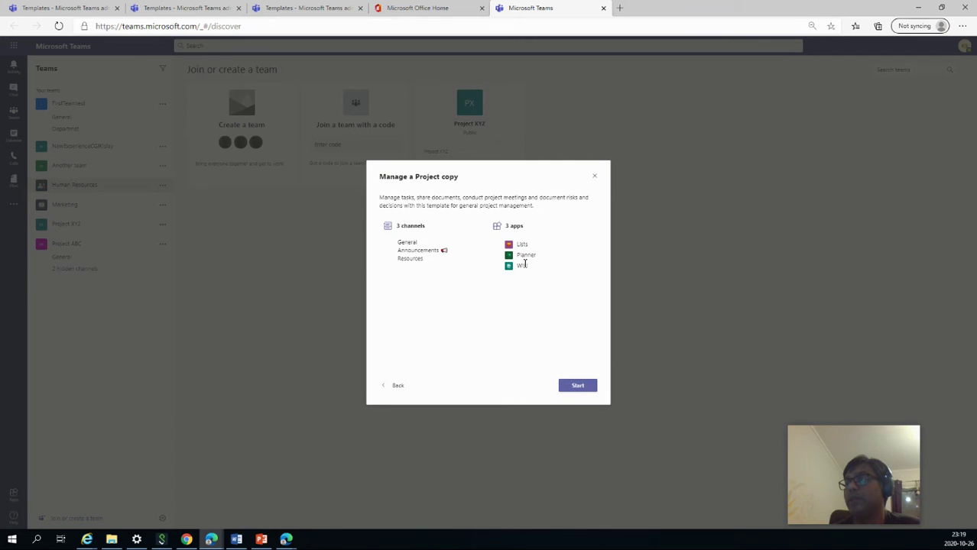
click(578, 386)
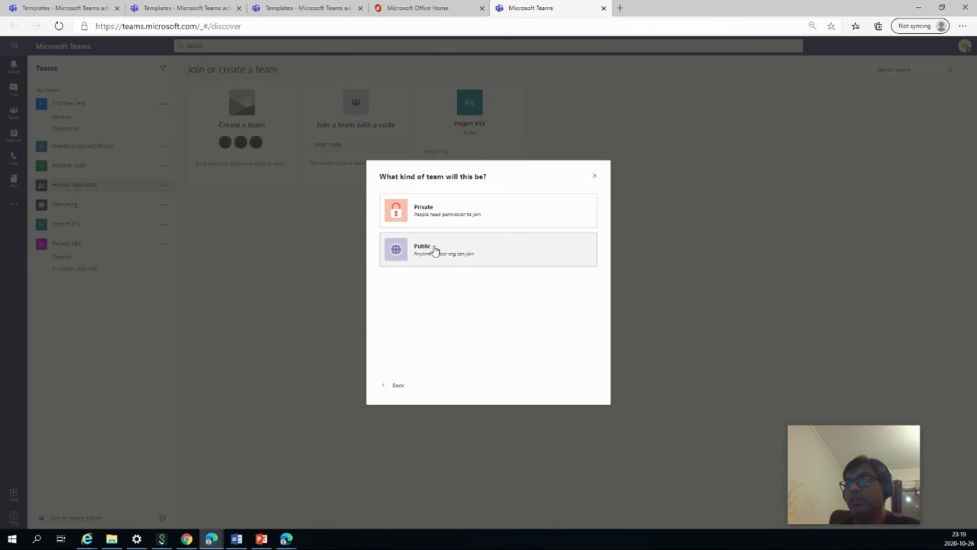
click(433, 250)
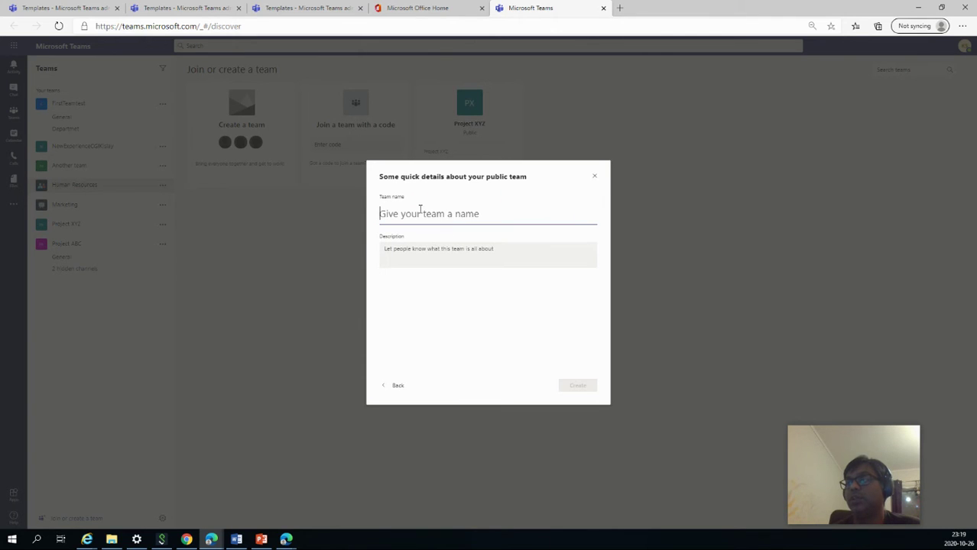
Step: Name the public team "Project Elipssis" and create it
text(Porje)
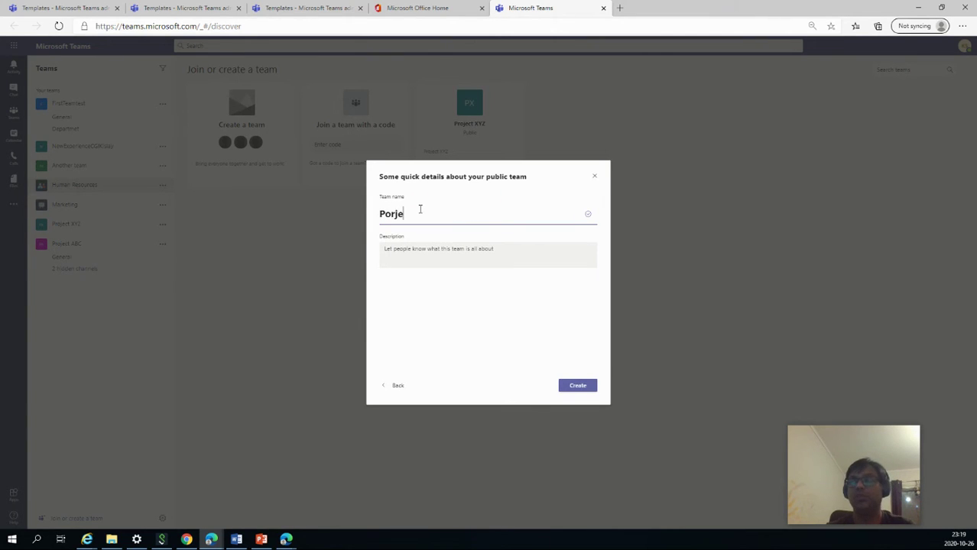
text(ct)
key(BackSpace)
key(BackSpace)
key(BackSpace)
key(BackSpace)
key(BackSpace)
key(BackSpace)
key(BackSpace)
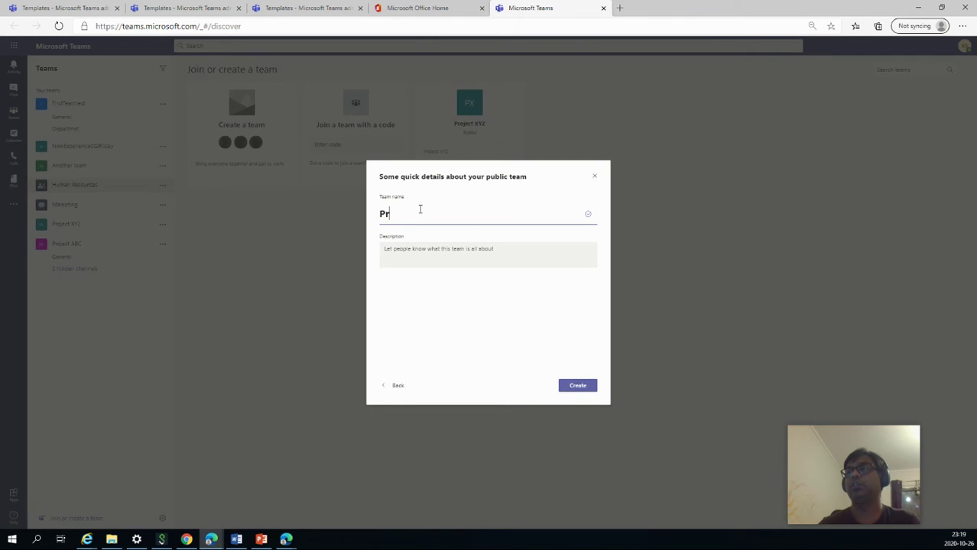
text(rp)
text(ject Elipsso)
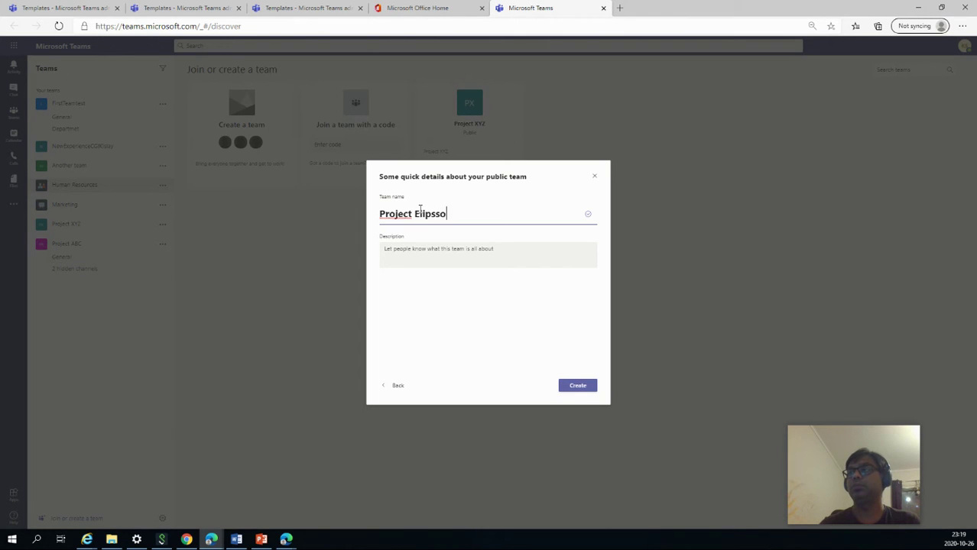
key(BackSpace)
key(BackSpace)
text(is)
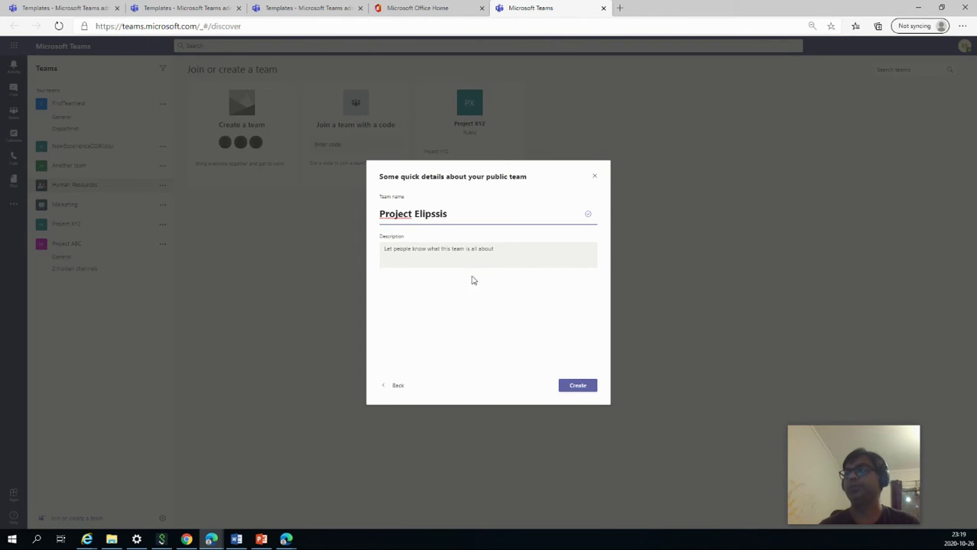
click(570, 392)
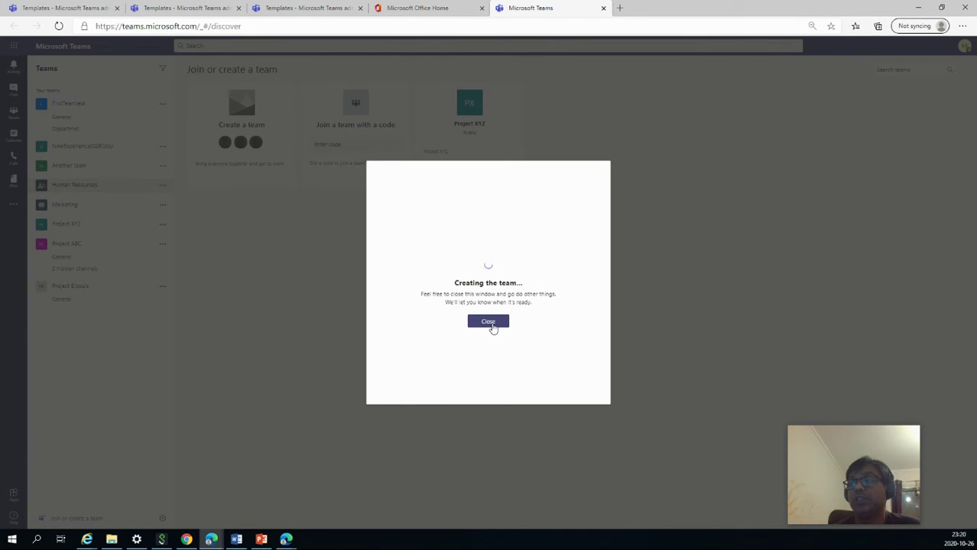
Step: Dismiss the team creation progress window and open the Project Elipssis team
click(490, 322)
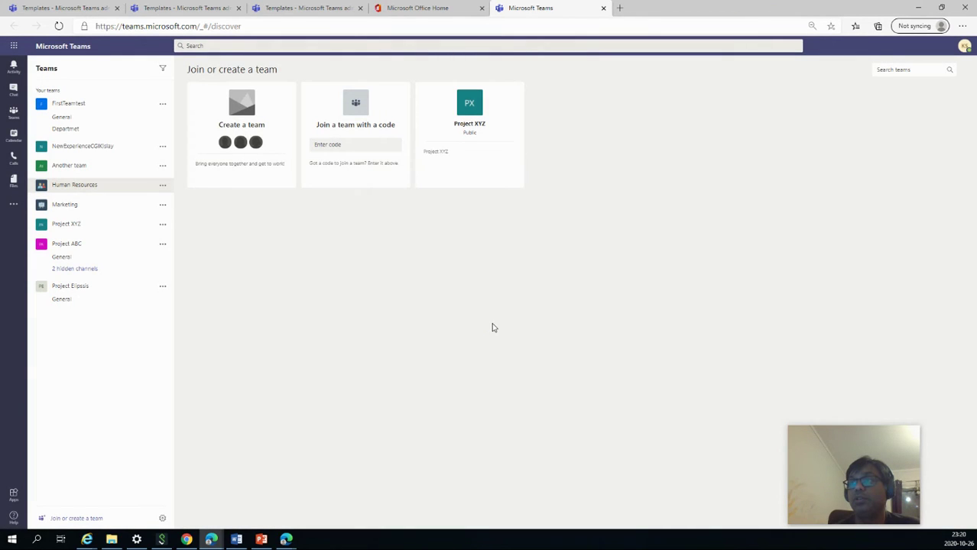
click(72, 287)
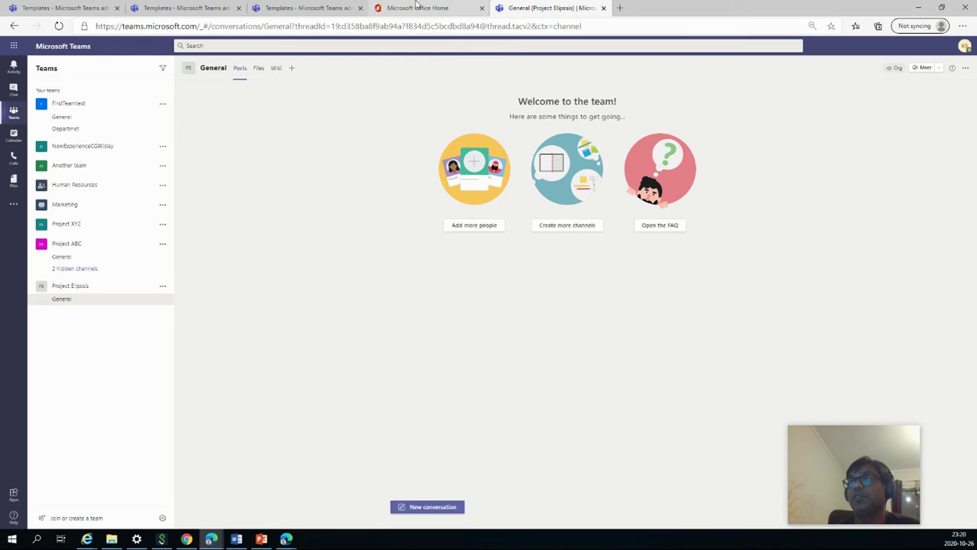
Step: Switch back to the Teams admin center and start a brand new team template from scratch
click(176, 8)
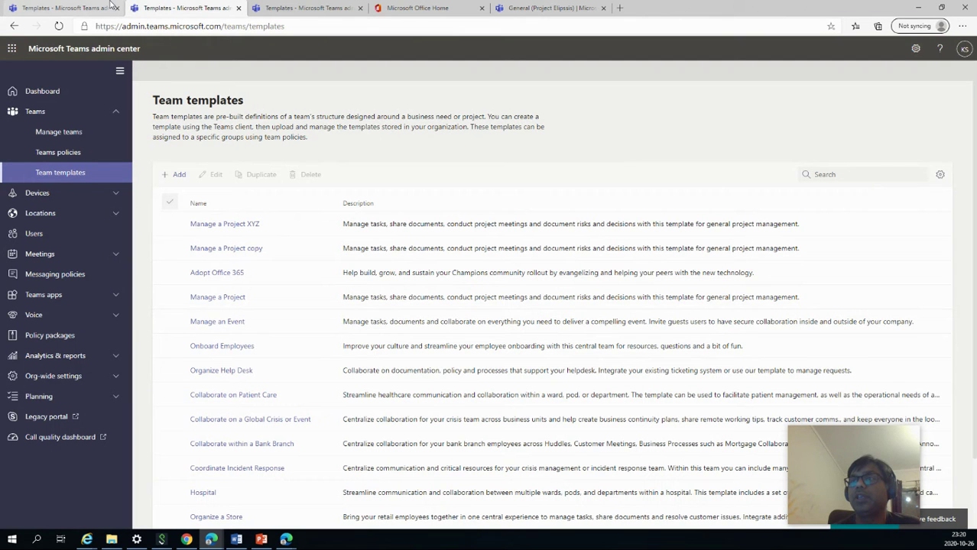
click(177, 175)
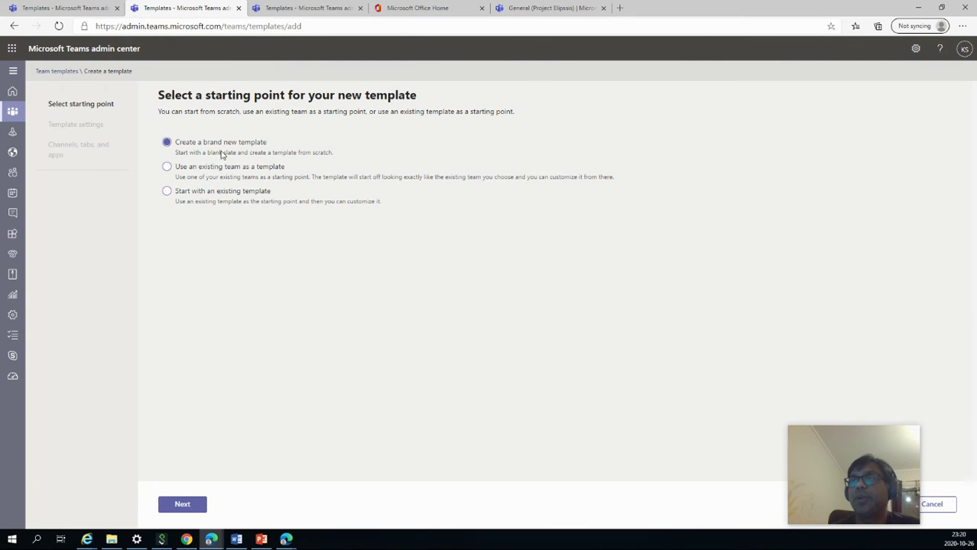
click(181, 506)
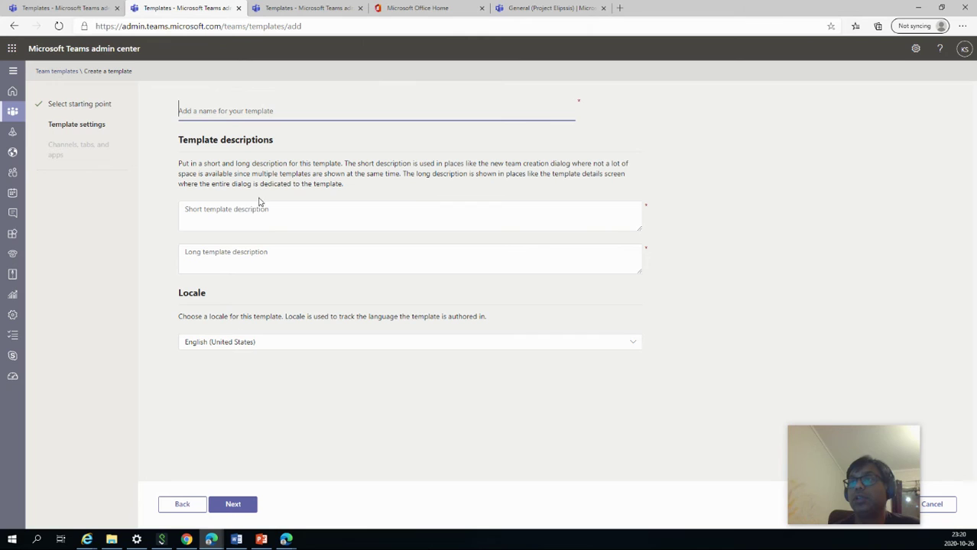
Step: Name the new template "Blank template example"
text(Bnal)
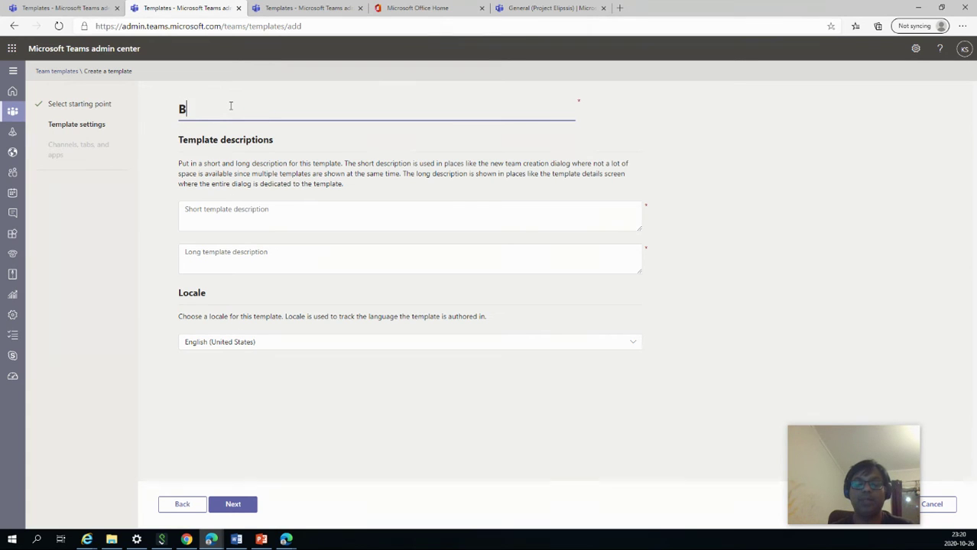
key(BackSpace)
key(BackSpace)
key(BackSpace)
text(lan)
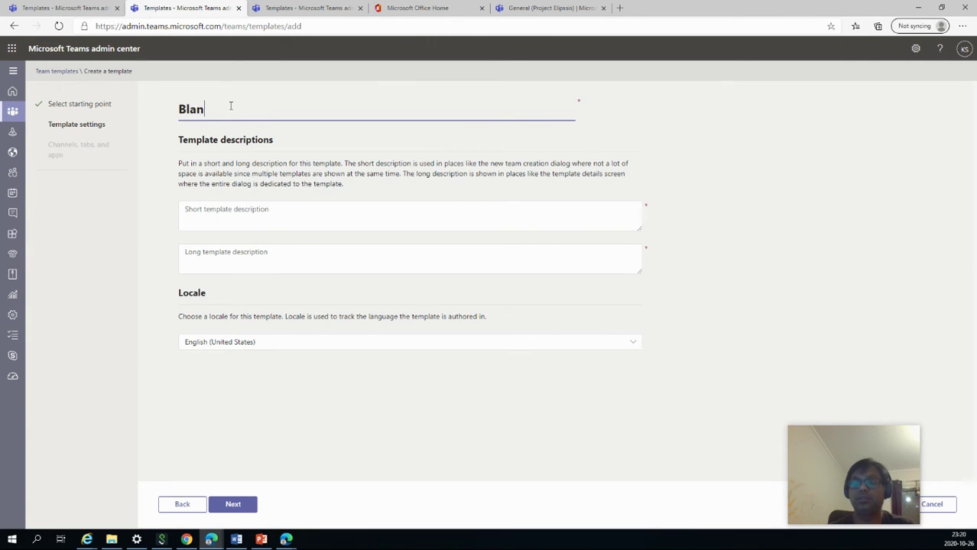
text(k template example)
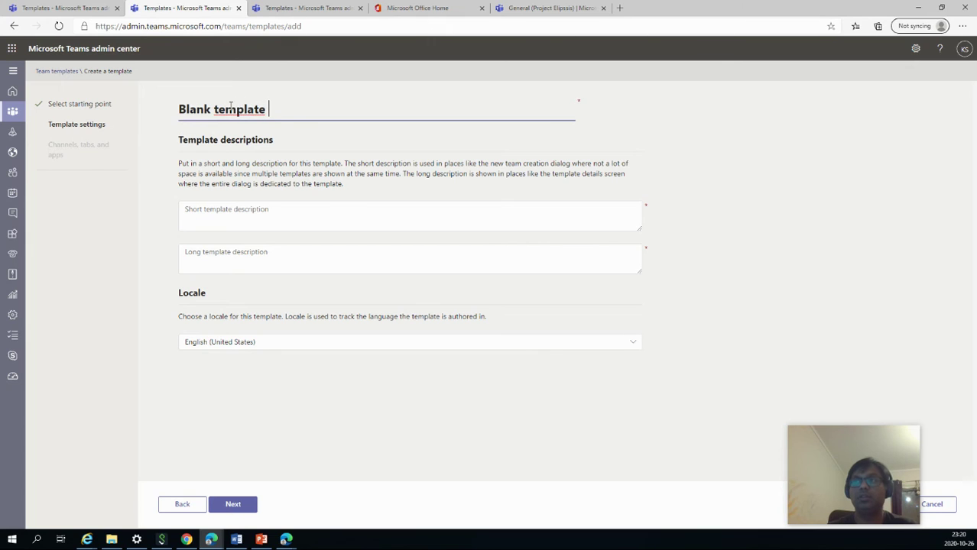
Step: Fill in both the short and long template descriptions with "Blank template example" and continue to the channels and apps settings
click(243, 214)
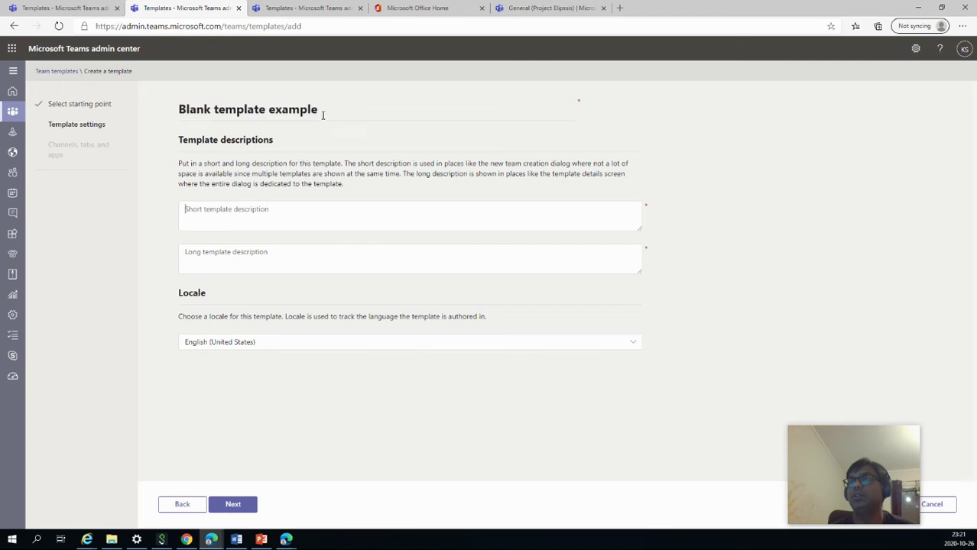
drag(323, 114, 171, 110)
key(ctrl+c)
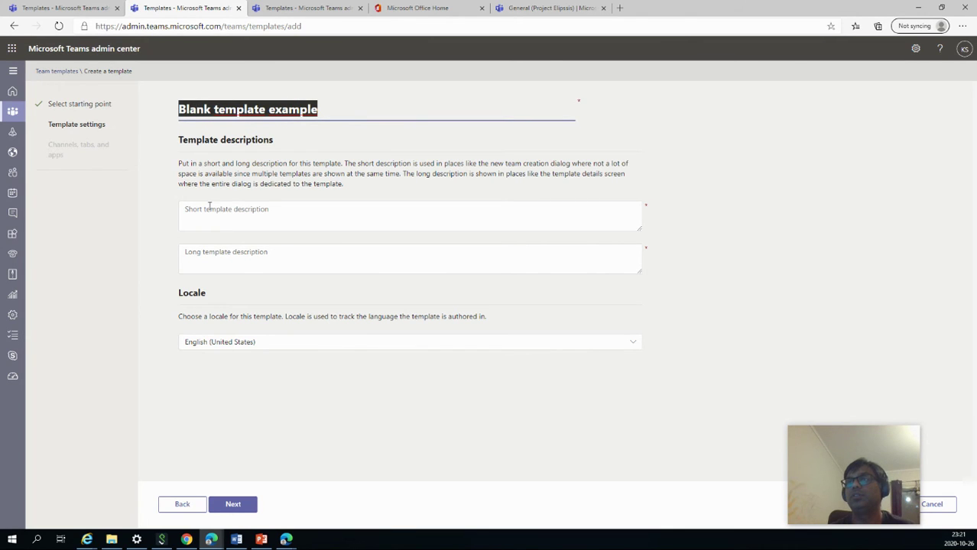
click(211, 210)
key(ctrl+v)
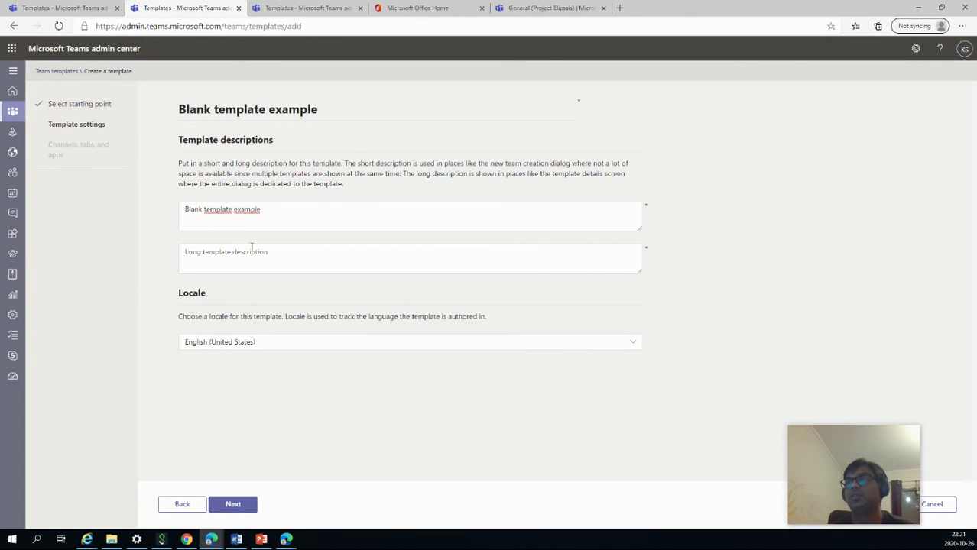
key(ctrl+v)
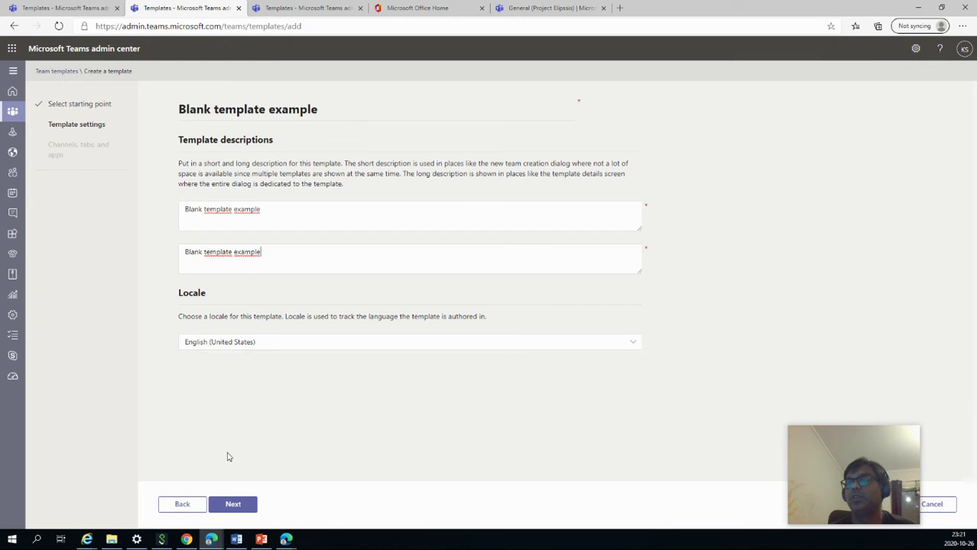
click(233, 505)
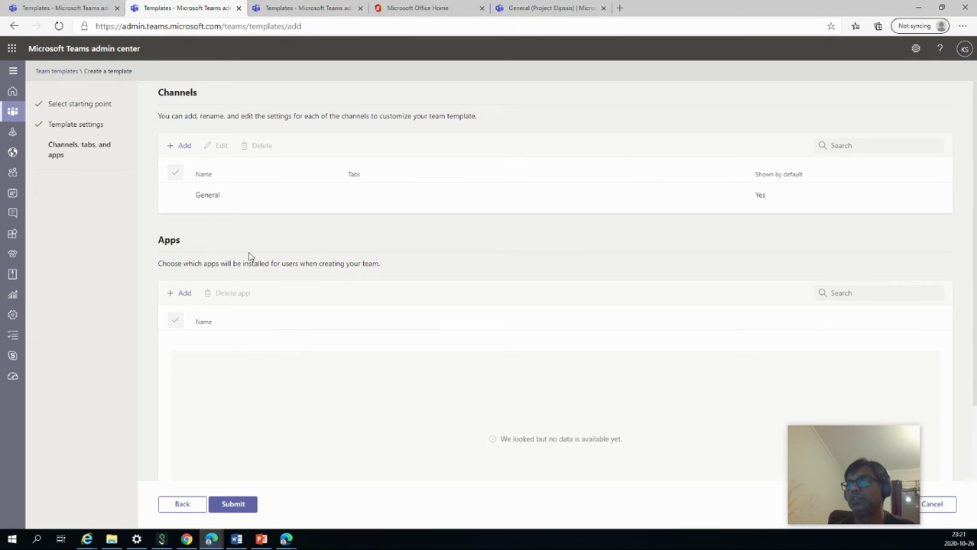
Step: Add a channel named "Resources" to the template and have it shown by default
click(184, 146)
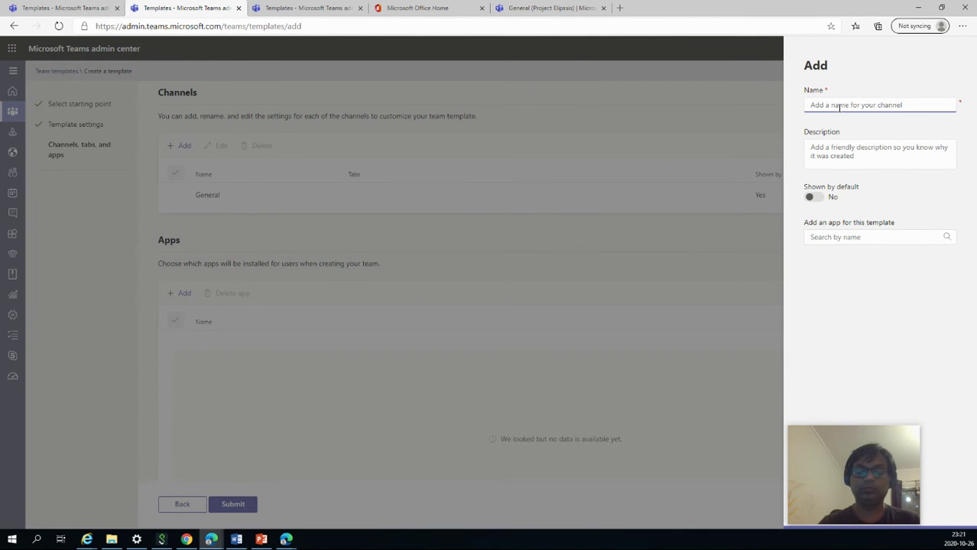
text(Resources)
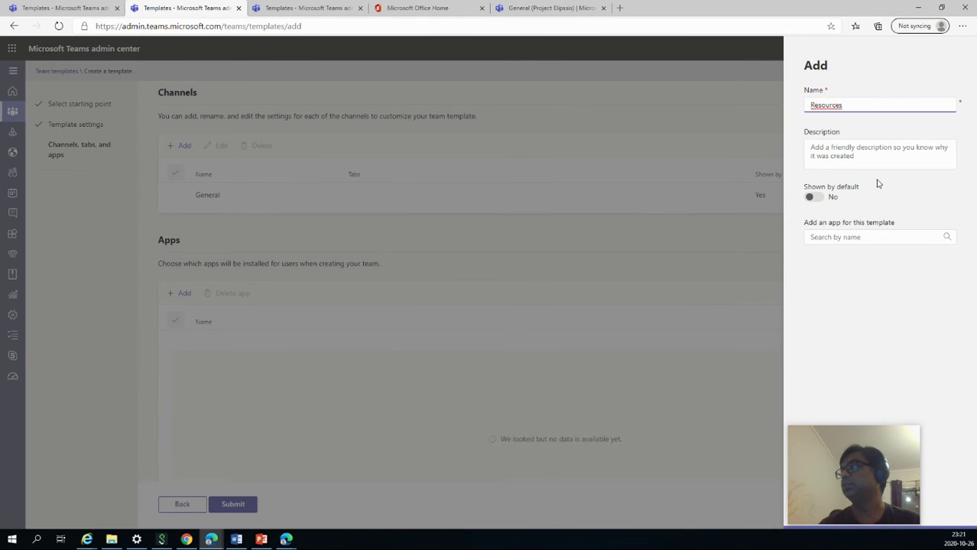
click(813, 197)
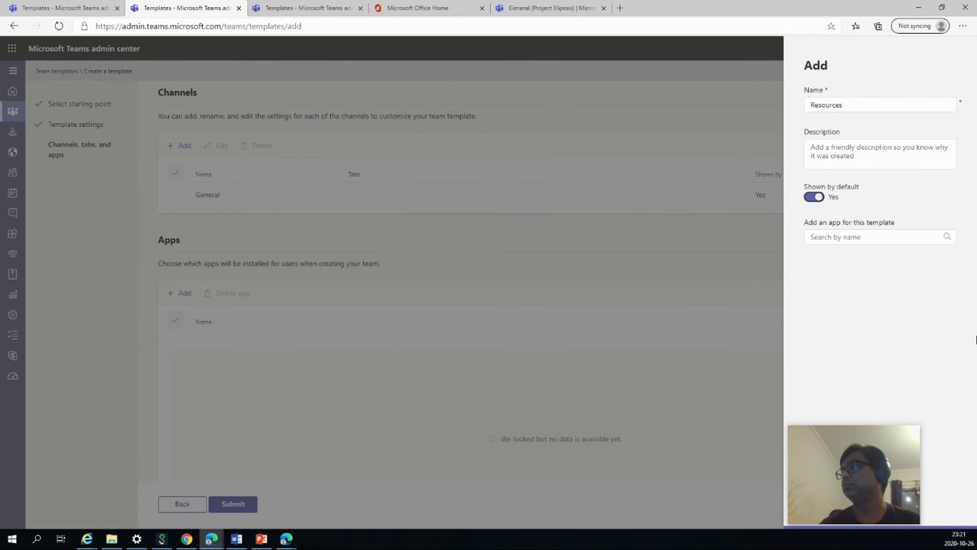
drag(879, 459, 912, 309)
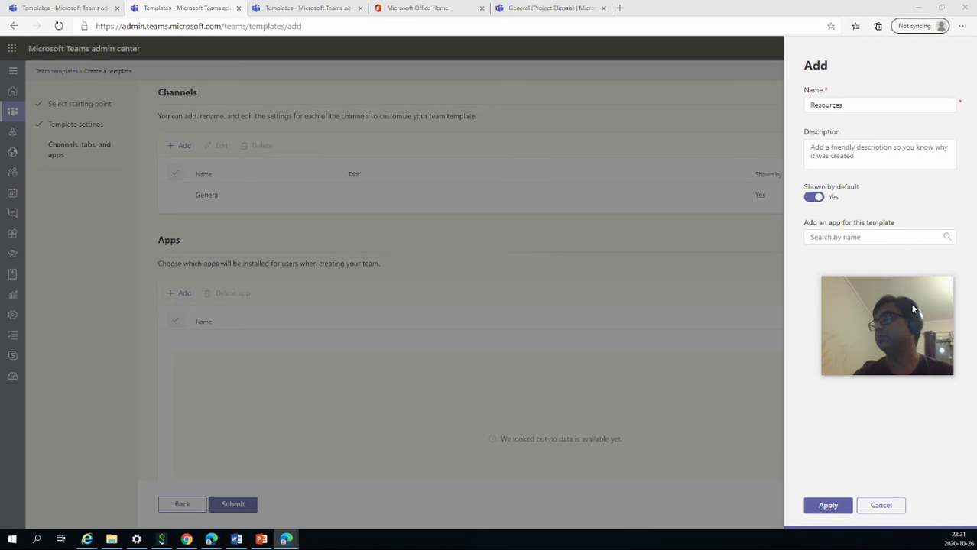
click(828, 505)
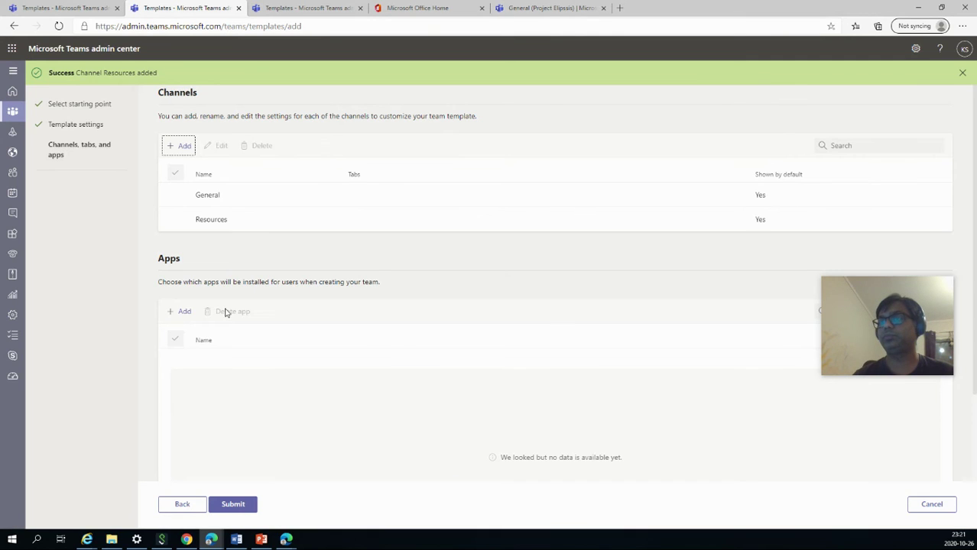
Step: Add the Planner app to the template and submit the template
click(185, 313)
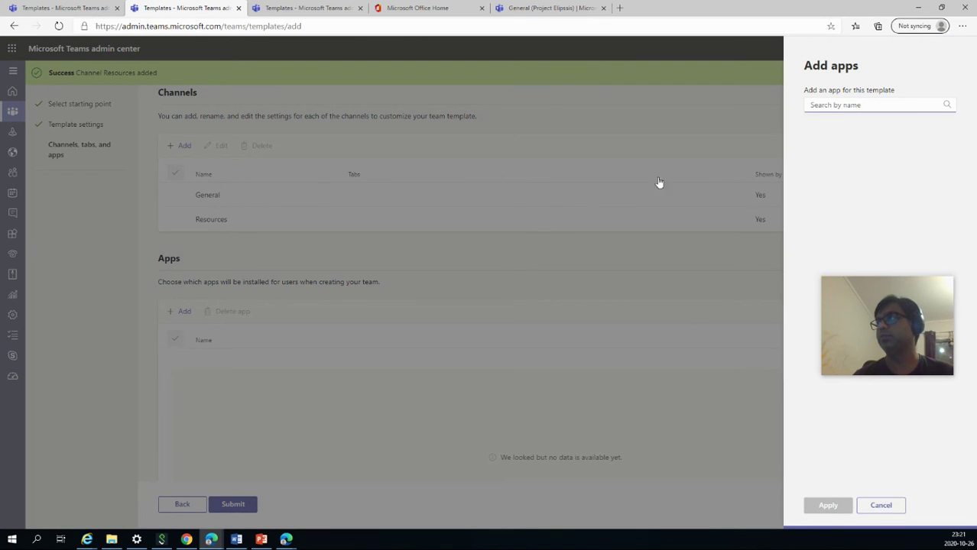
text(Planner)
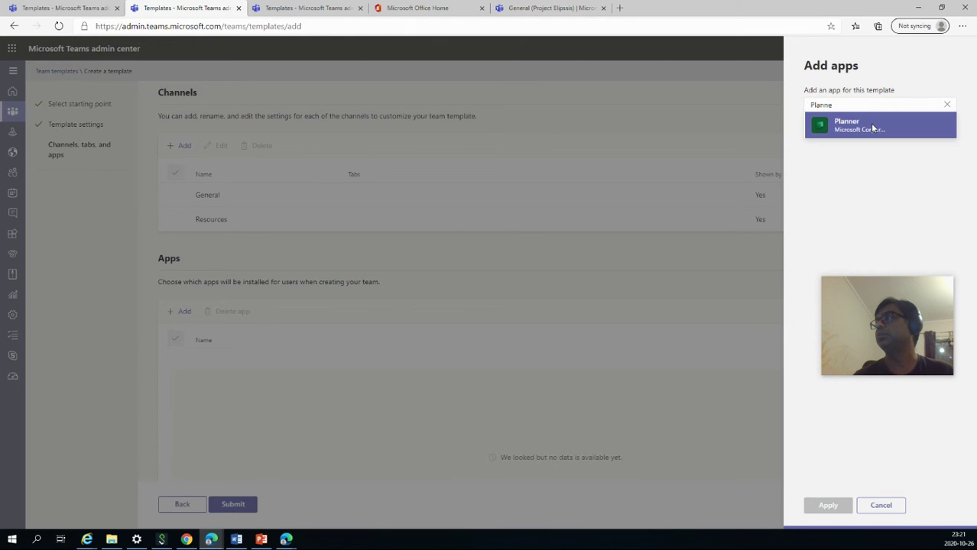
mouse_move(872, 128)
click(931, 128)
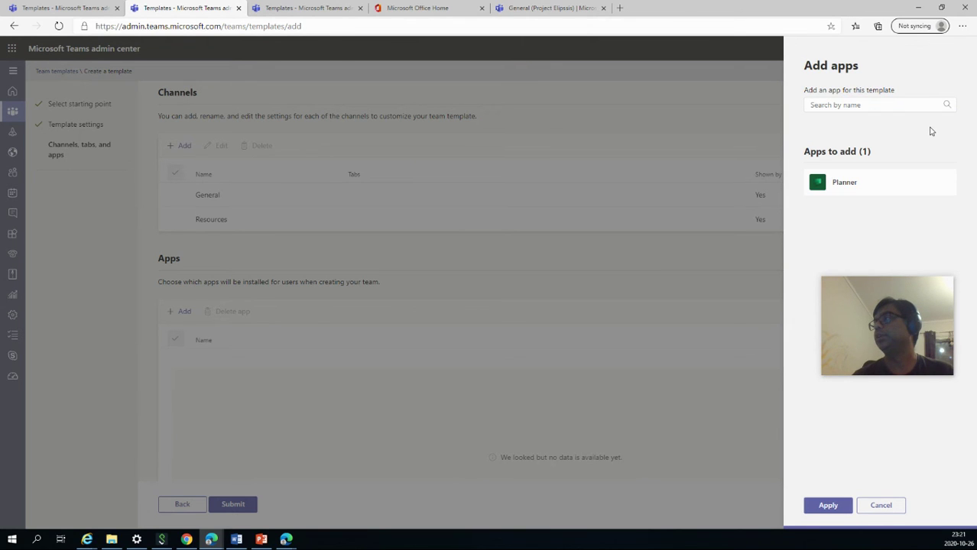
click(829, 505)
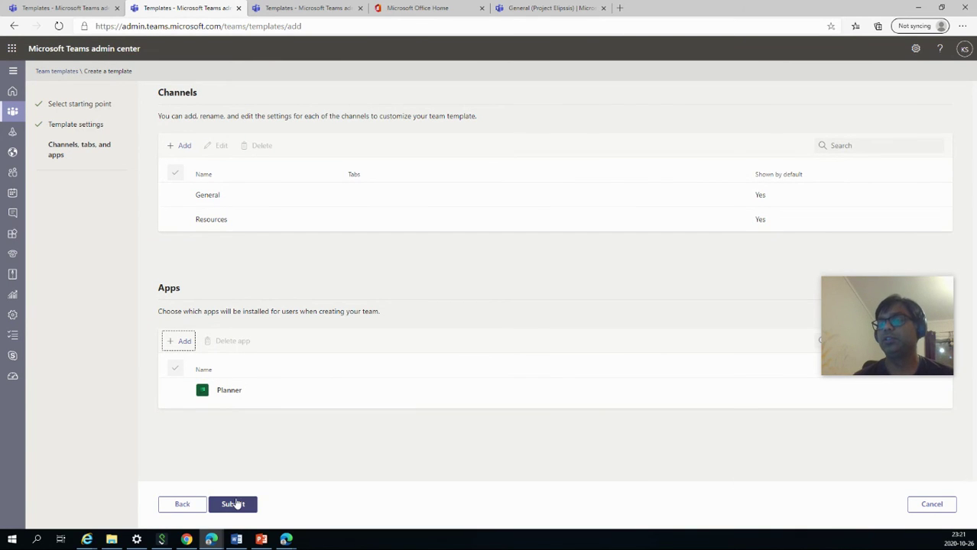
click(236, 505)
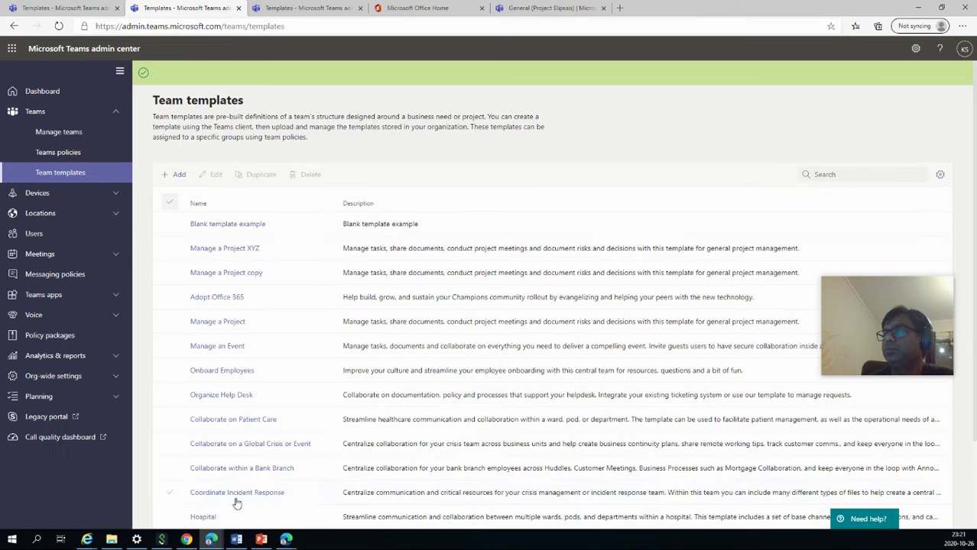
Step: Start another new template that uses the existing Human Resources team as its starting point
click(179, 175)
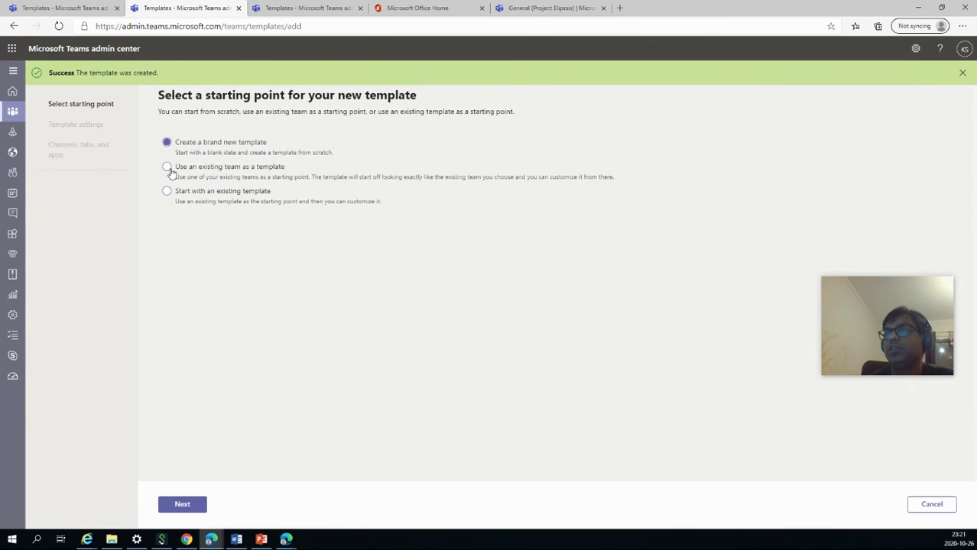
click(169, 169)
click(184, 504)
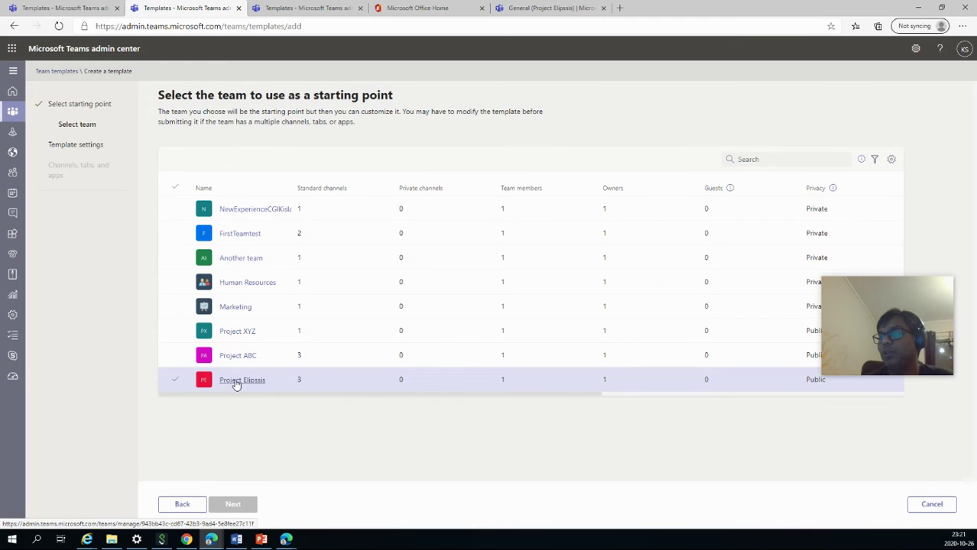
click(257, 307)
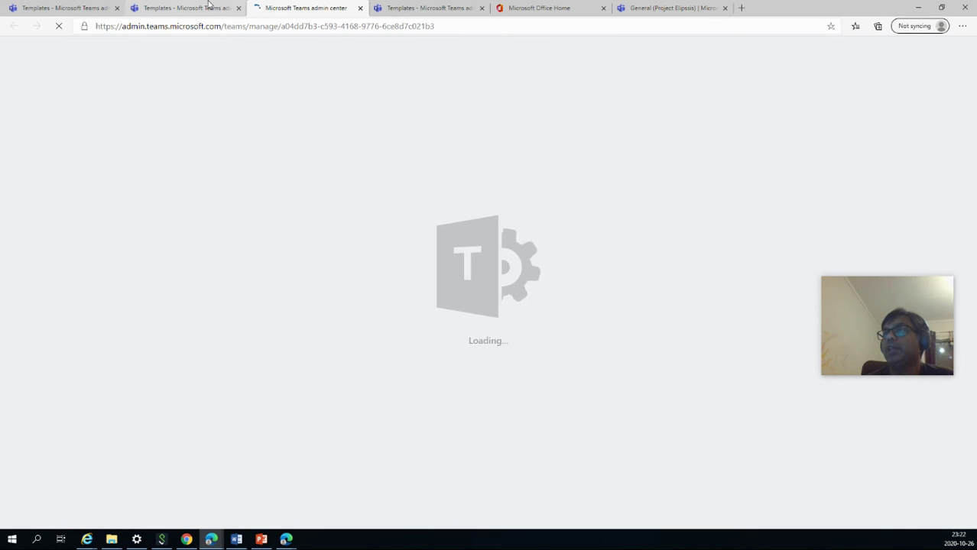
click(207, 6)
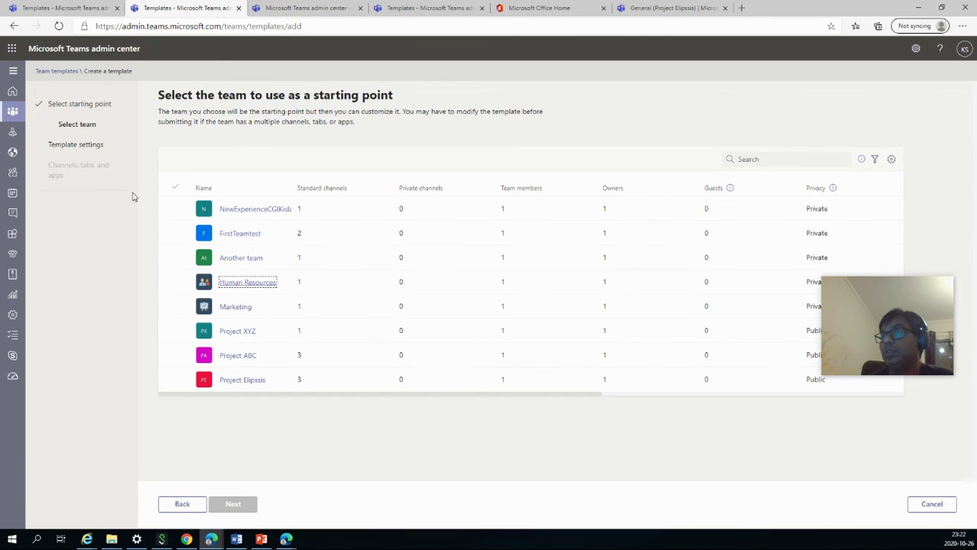
click(177, 286)
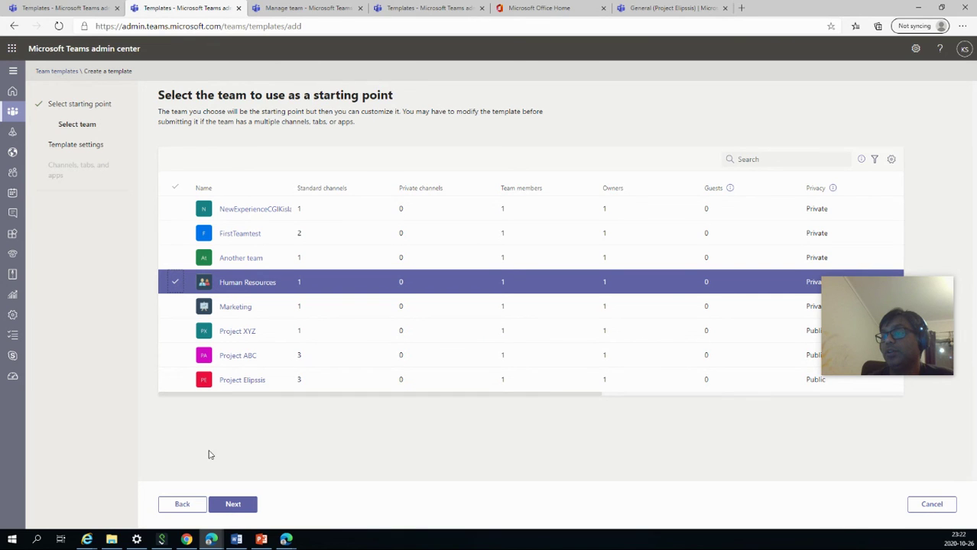
click(232, 506)
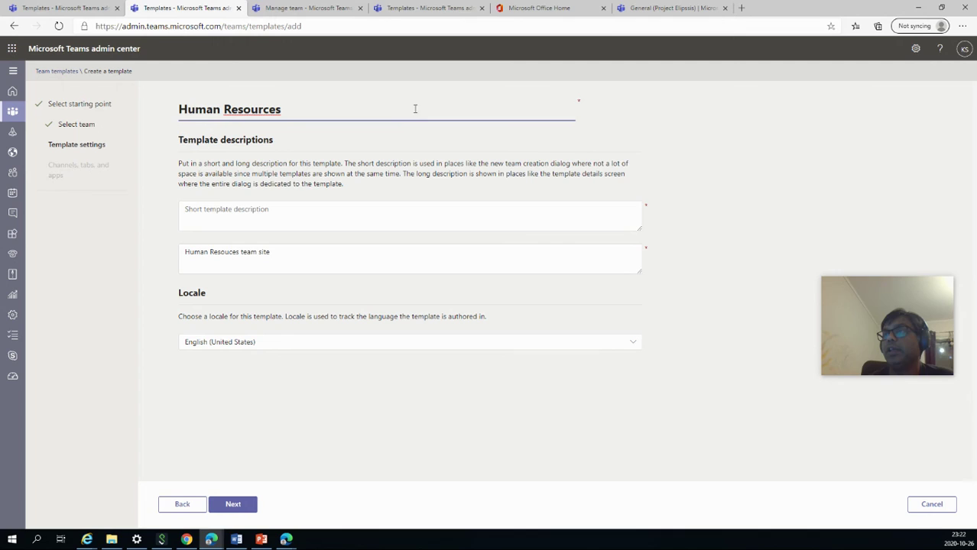
Step: Name the template "Human Resources template" and use the same text as its short description
text(template)
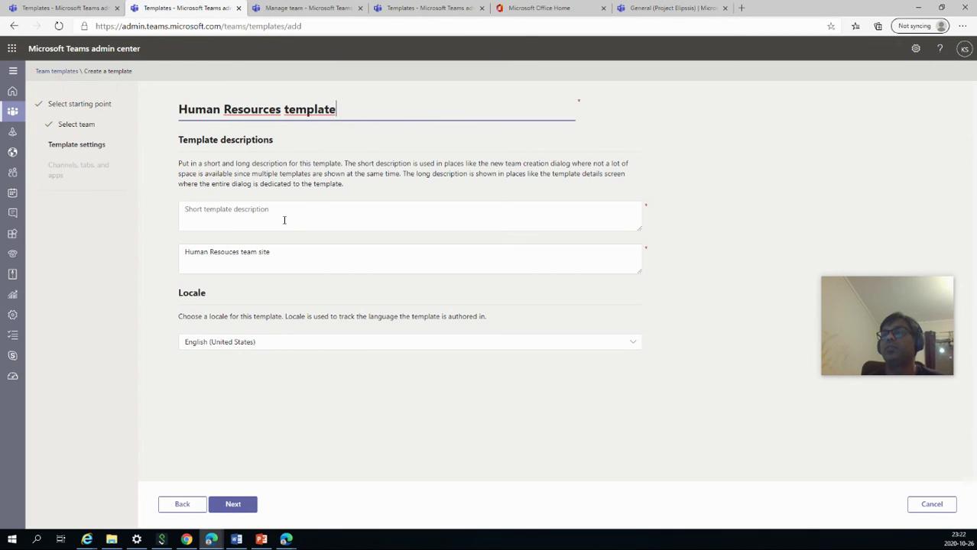
drag(353, 105, 158, 115)
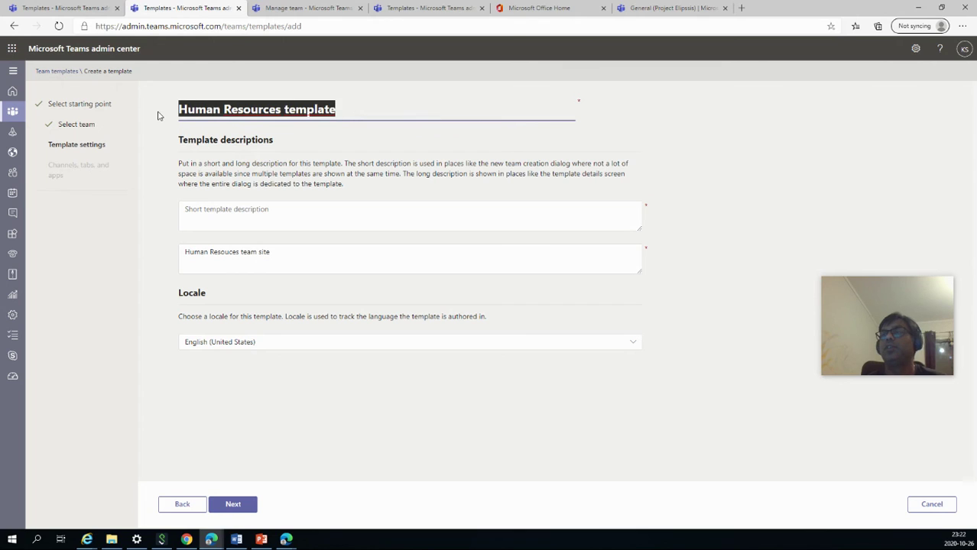
click(236, 212)
text(Blank template example)
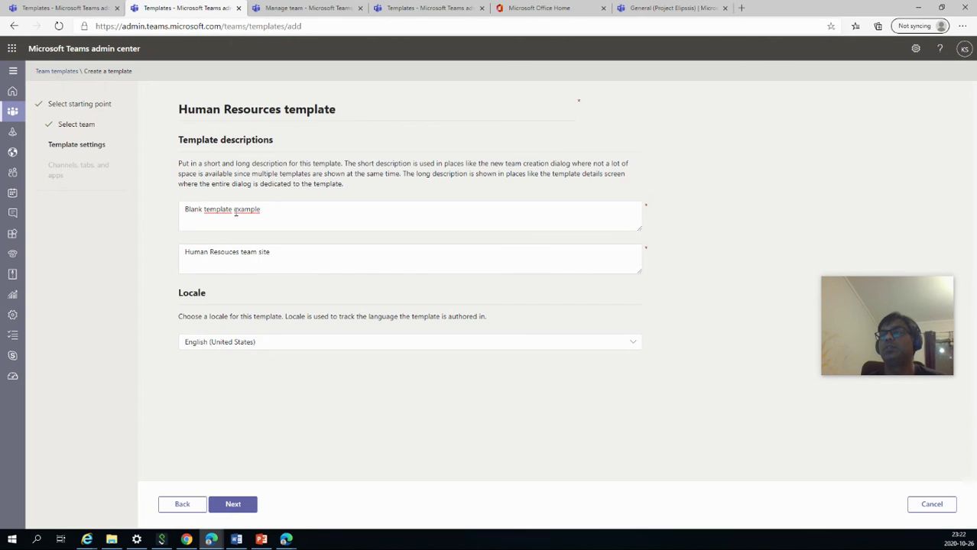
drag(341, 108, 135, 109)
key(ctrl+c)
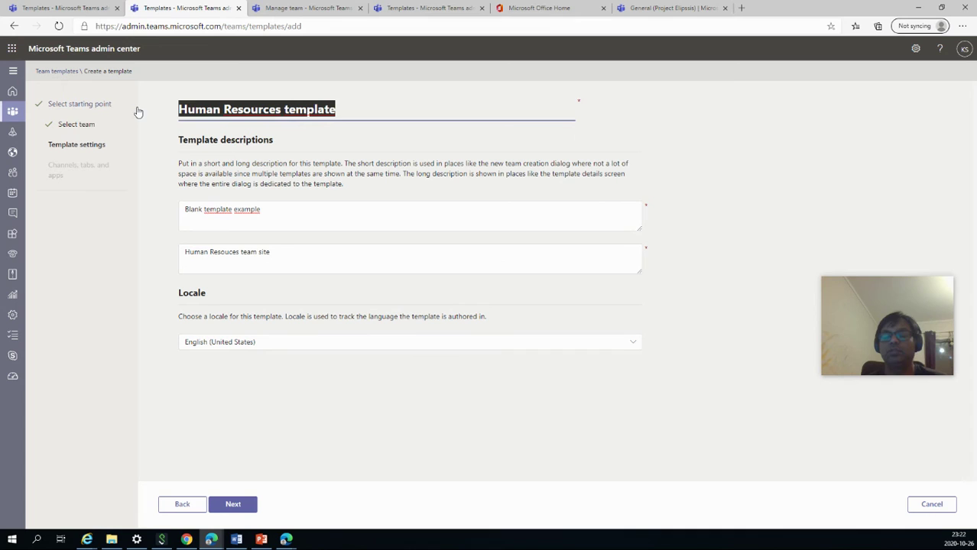
drag(279, 211, 100, 205)
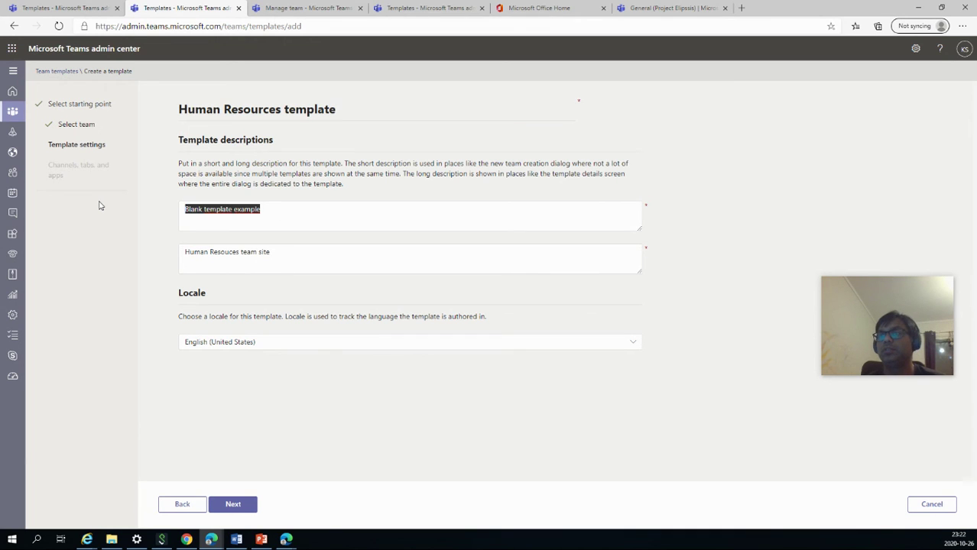
key(ctrl+v)
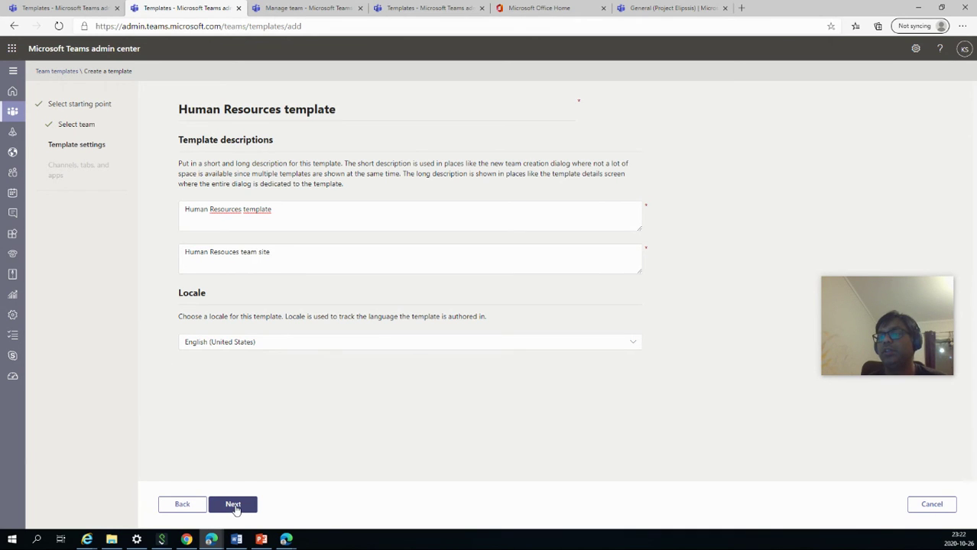
Step: Continue to the channels and apps settings and submit the Human Resources template with its existing channel and apps
click(234, 506)
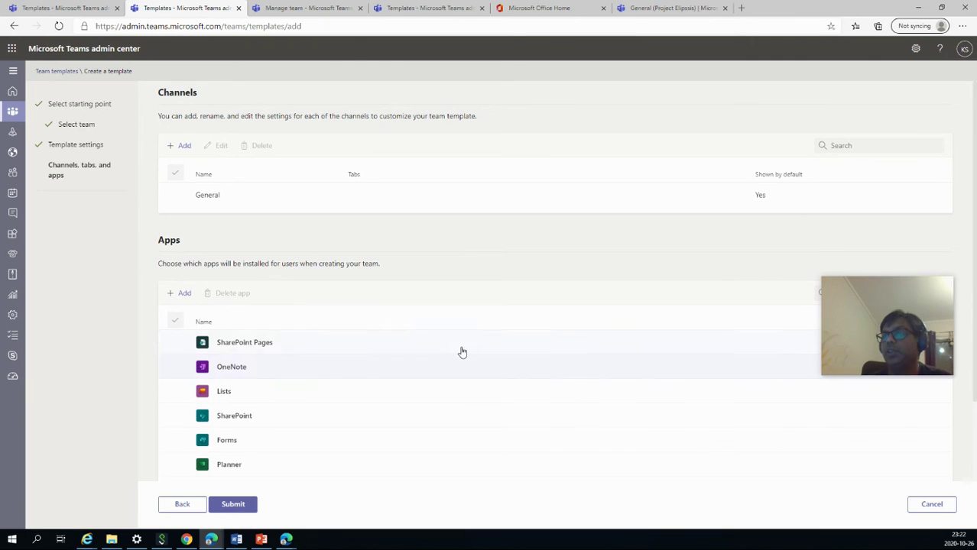
drag(859, 295, 871, 376)
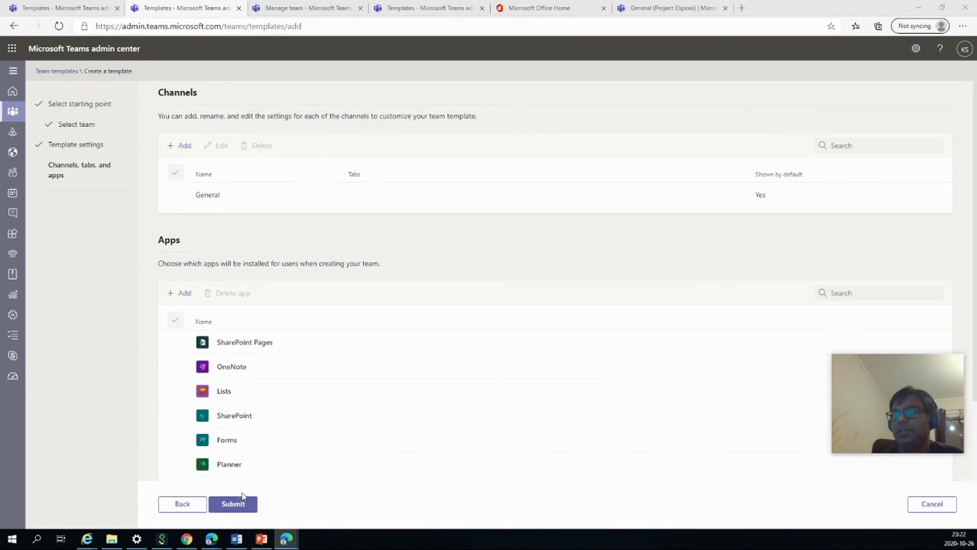
click(240, 503)
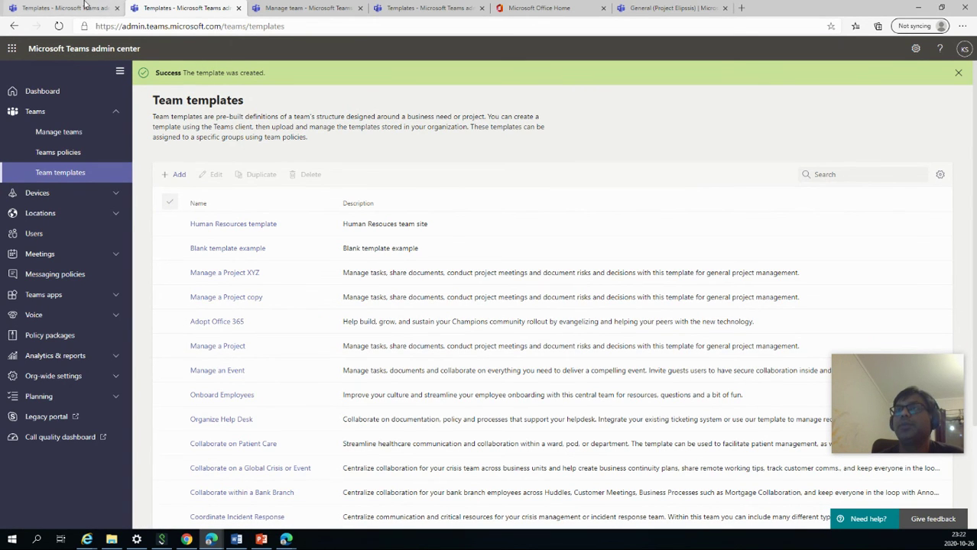
Step: Switch to Microsoft Teams, view the hidden Resources channel of the Project Elipssis team, and collapse that team
click(86, 6)
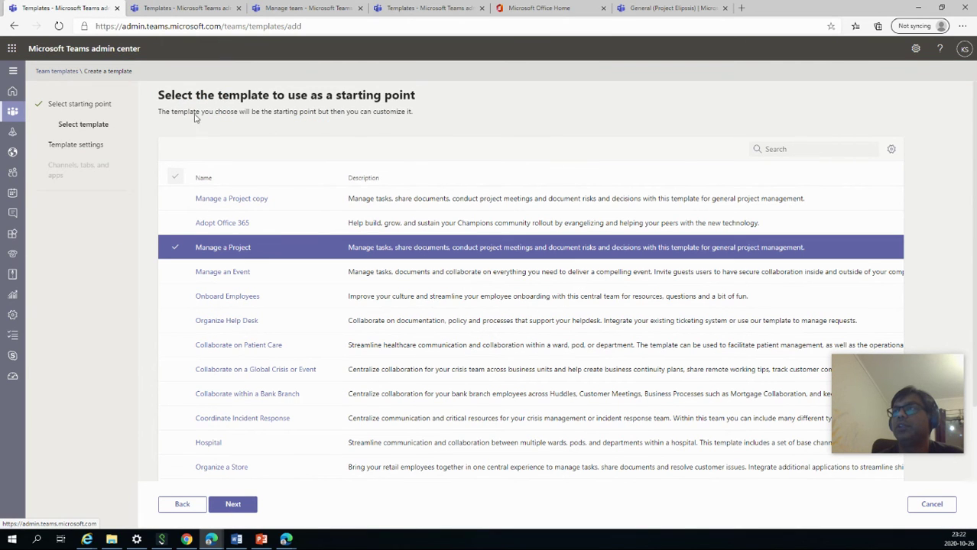
click(671, 7)
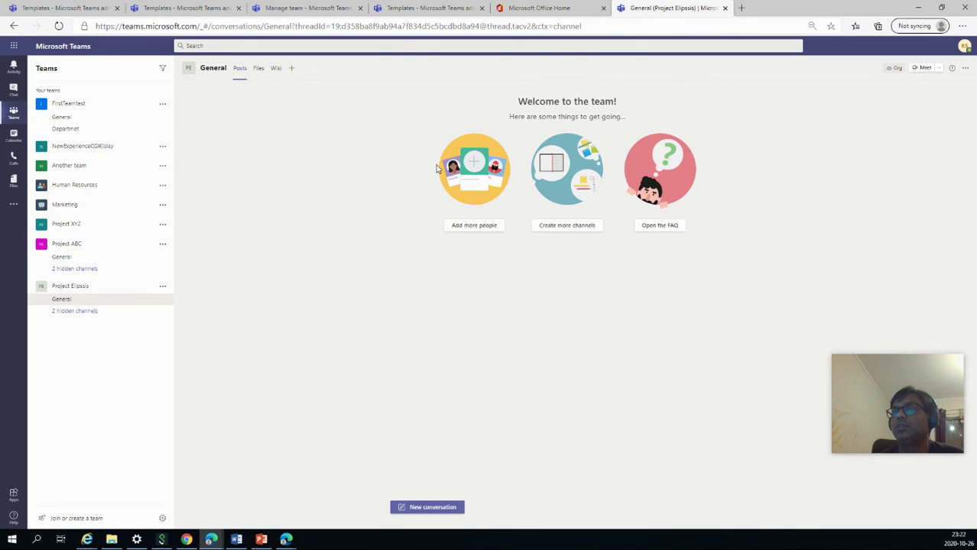
click(83, 311)
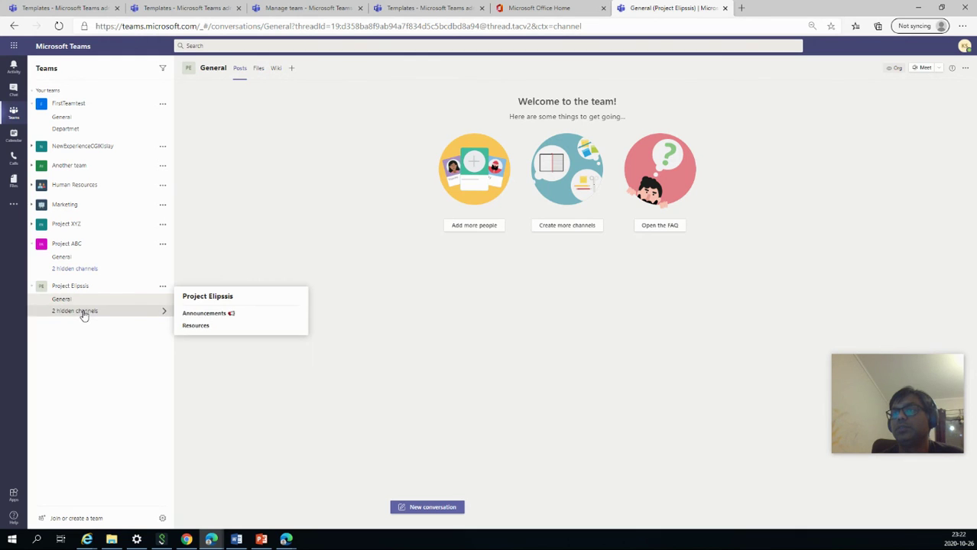
click(209, 327)
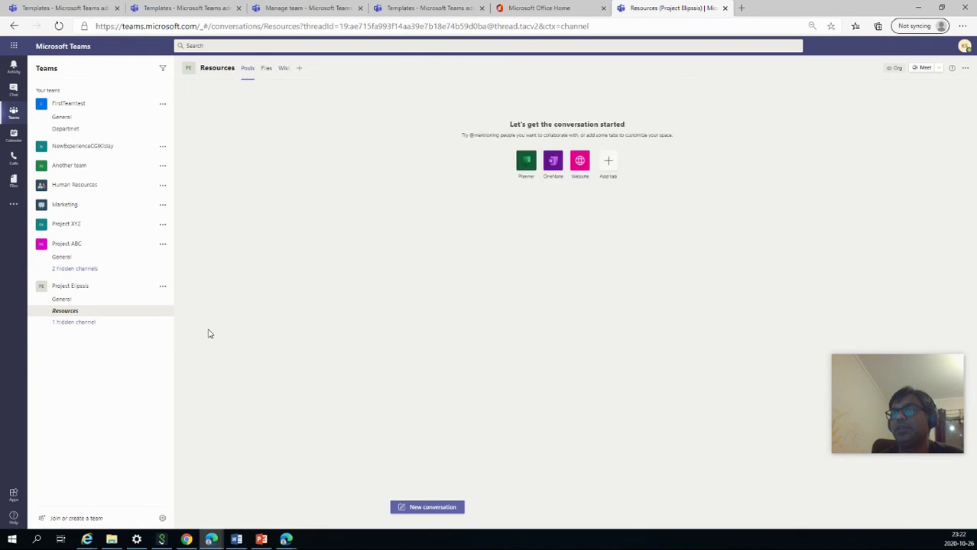
click(70, 286)
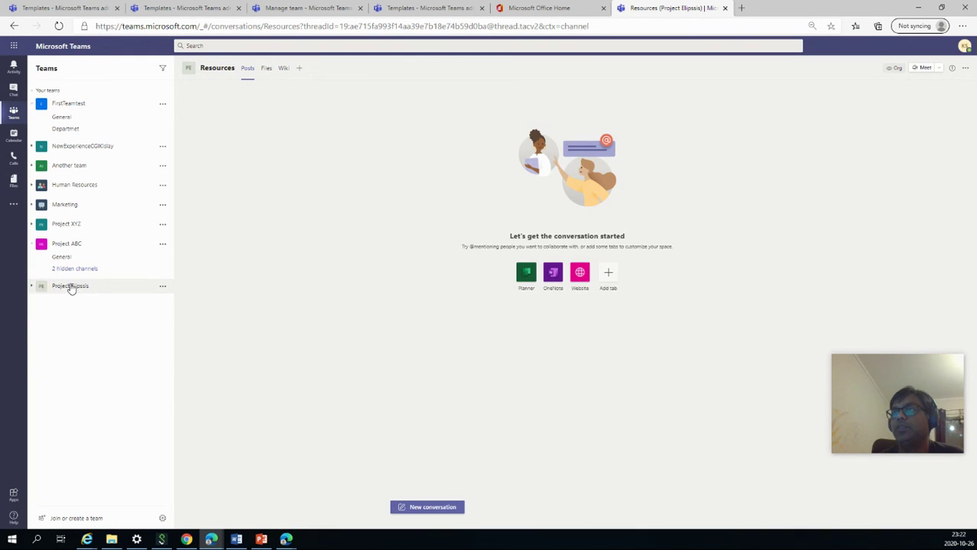
Step: View the hidden Announcements and Resources channels of the Project Elipssis team, and collapse the team
click(71, 289)
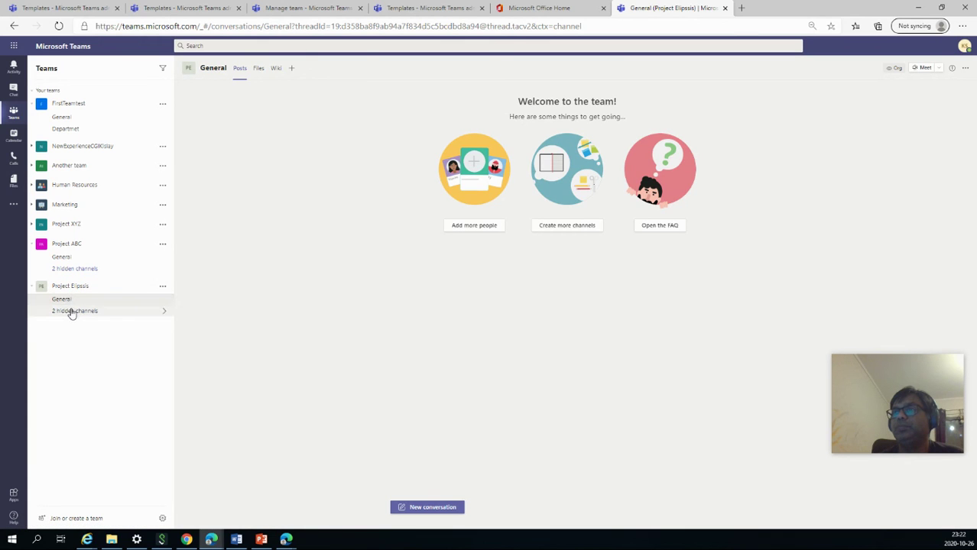
click(71, 312)
click(204, 315)
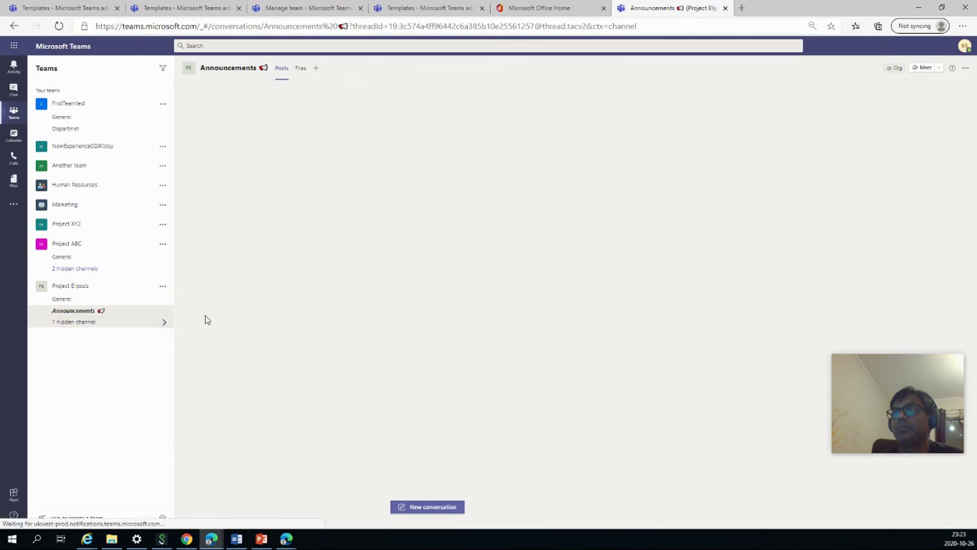
click(85, 324)
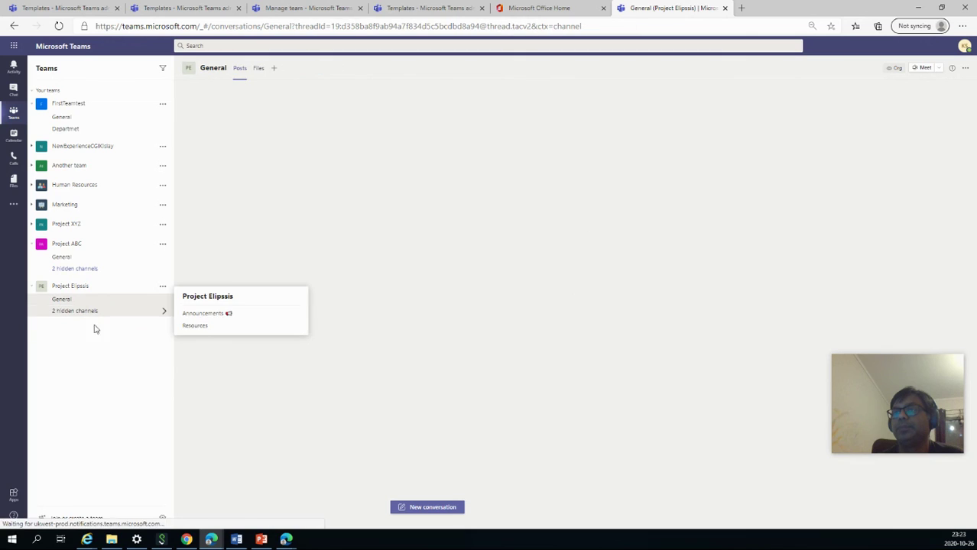
click(196, 327)
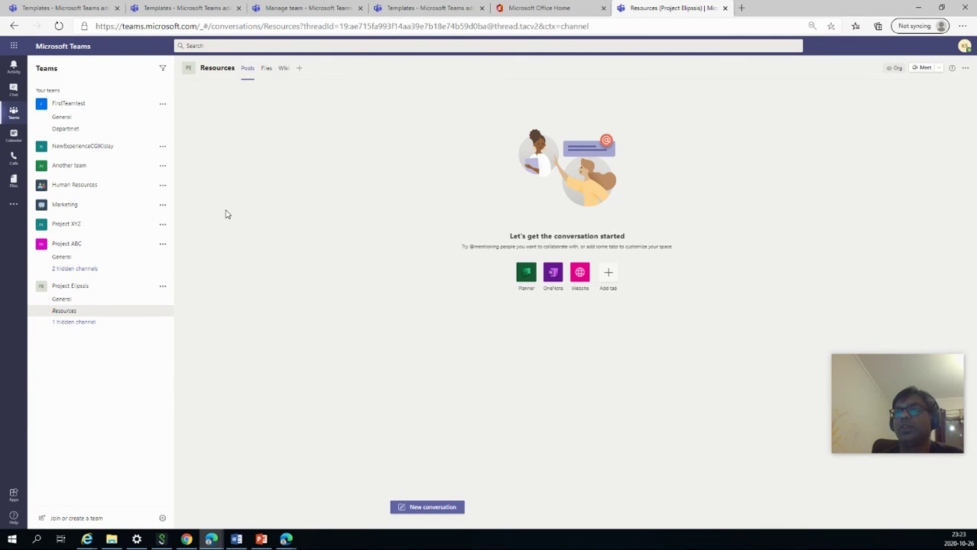
click(84, 286)
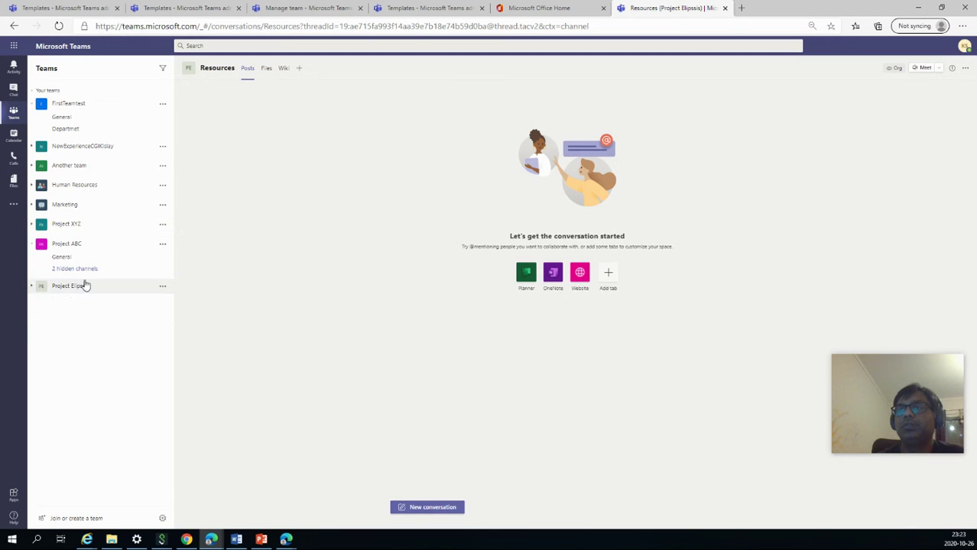
Step: Start creating a new team from the custom "Blank template example" template
click(85, 518)
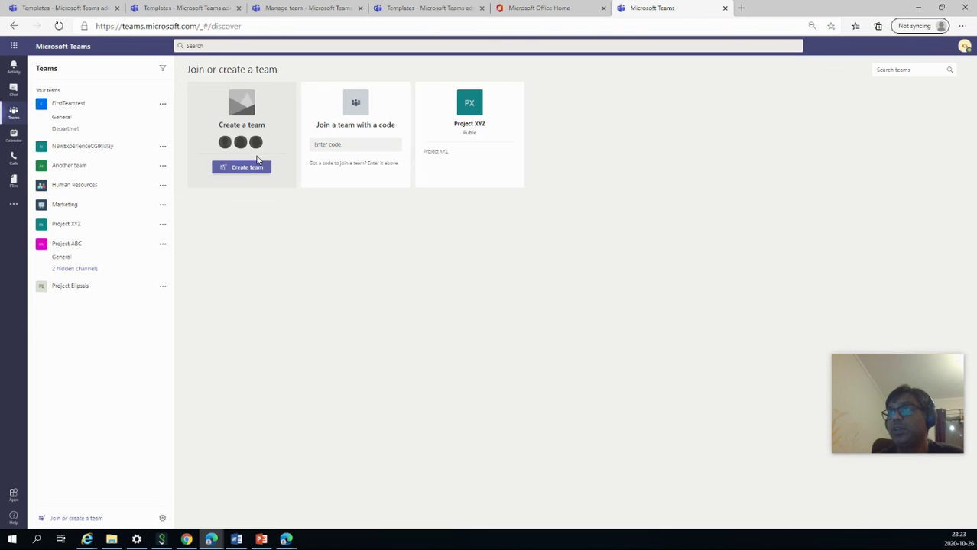
click(244, 170)
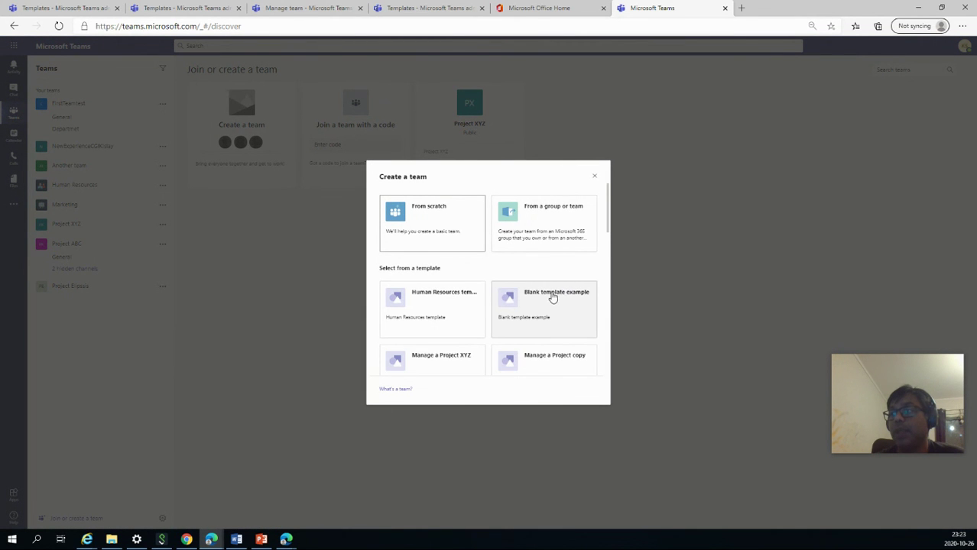
drag(609, 228, 608, 261)
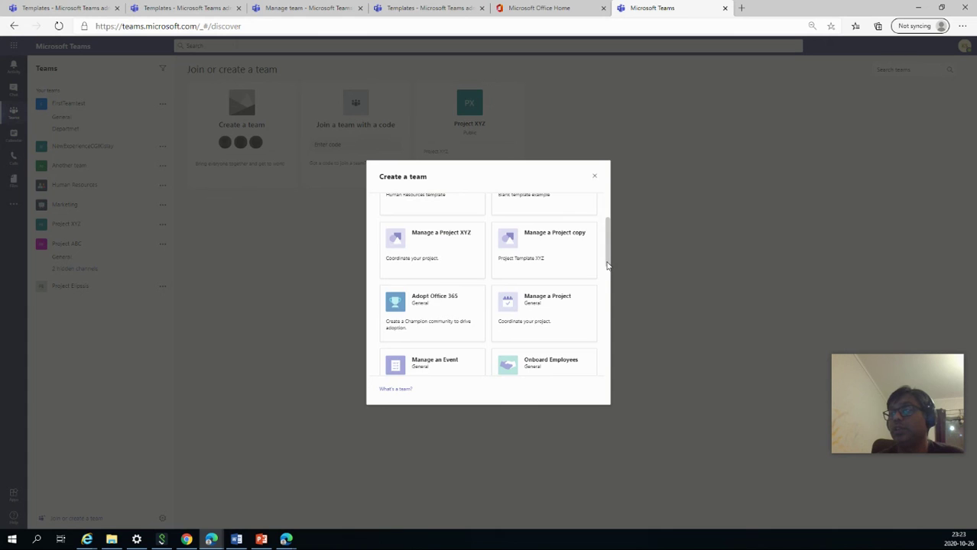
drag(611, 261, 609, 218)
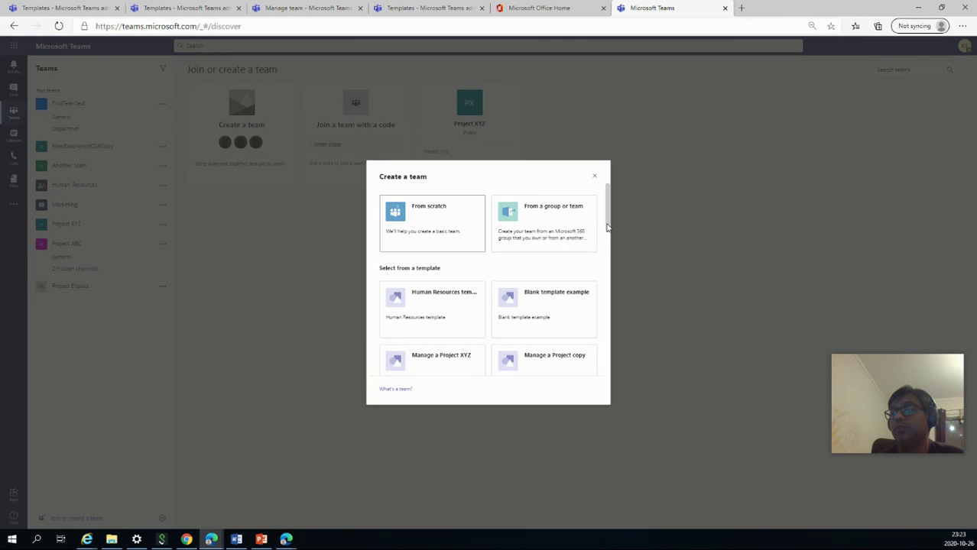
drag(608, 227, 608, 247)
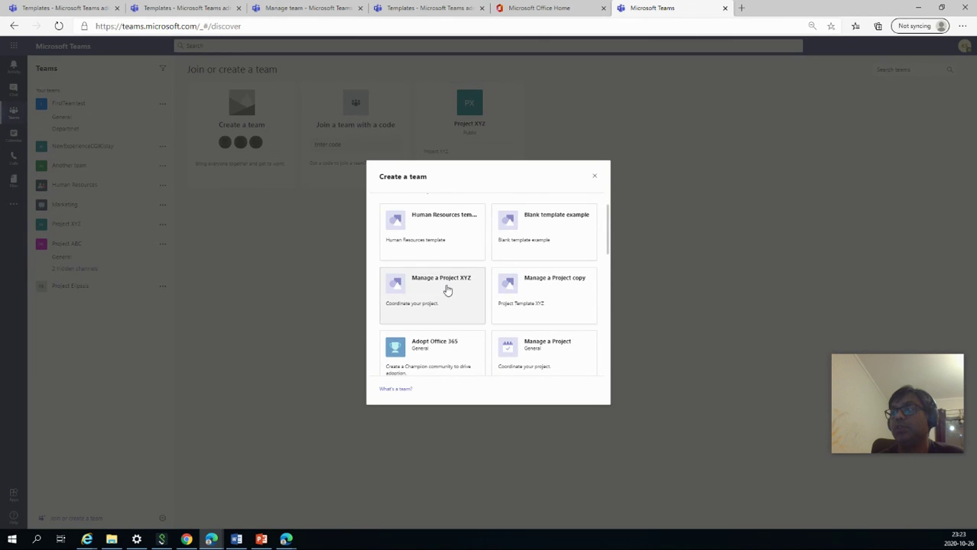
click(526, 242)
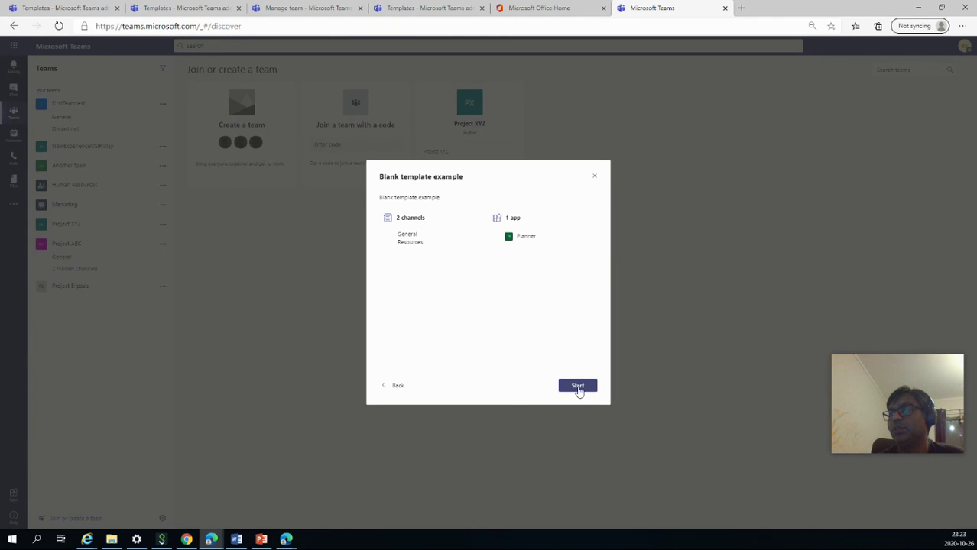
click(580, 389)
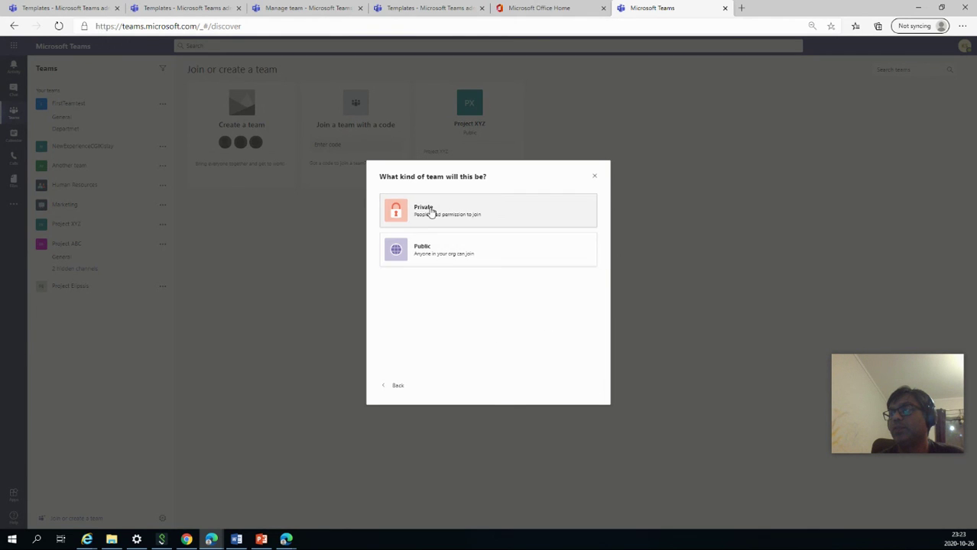
Step: Make the team private, name it "Private team", create it and dismiss the progress window
click(432, 212)
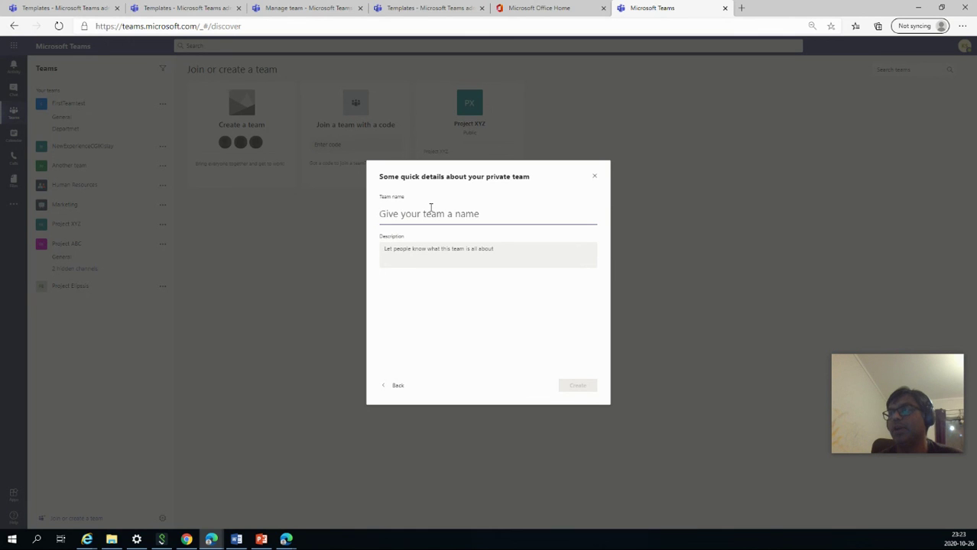
text(Private ch)
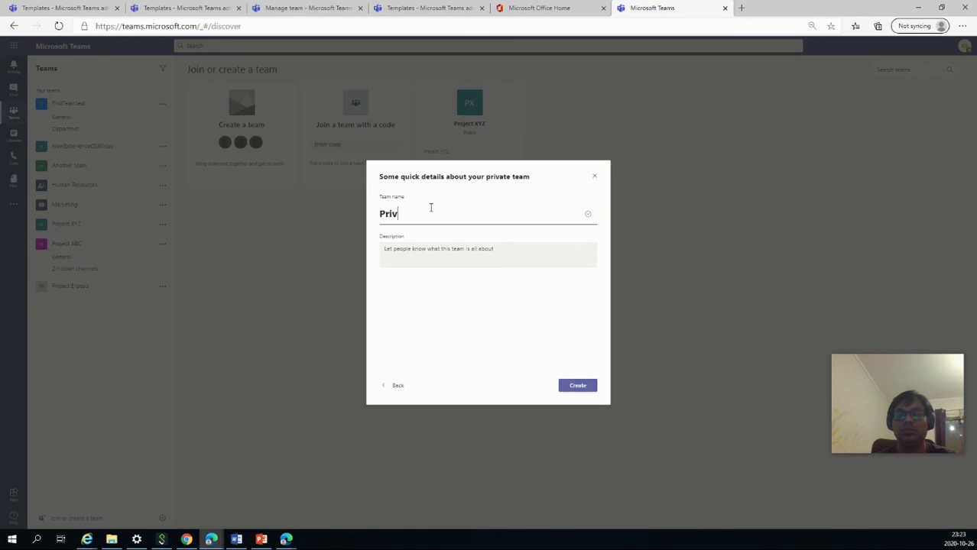
key(BackSpace)
key(BackSpace)
text(team)
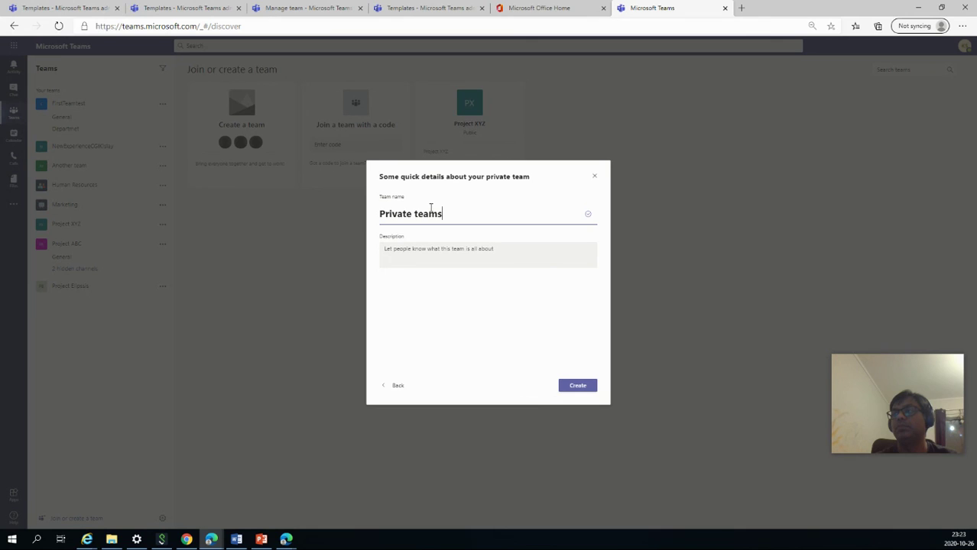
click(573, 388)
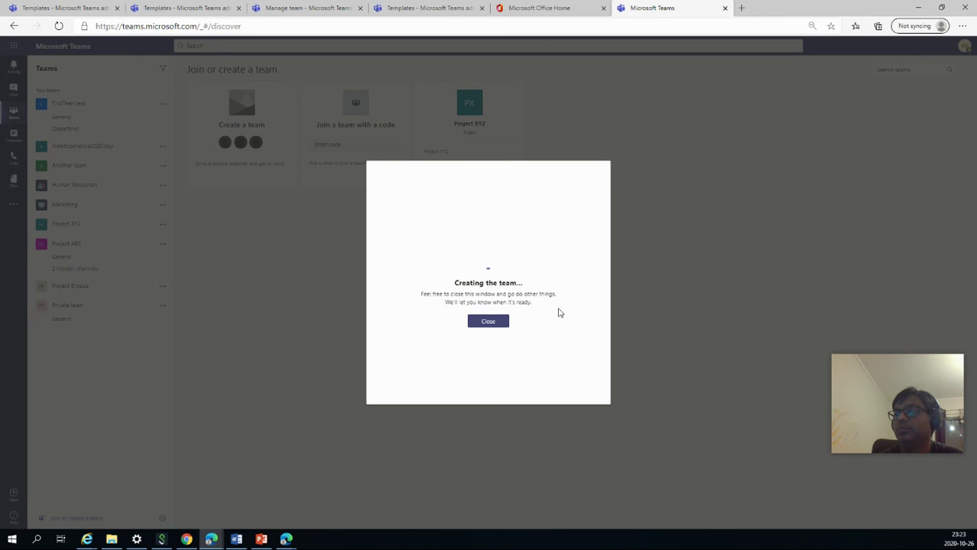
click(494, 322)
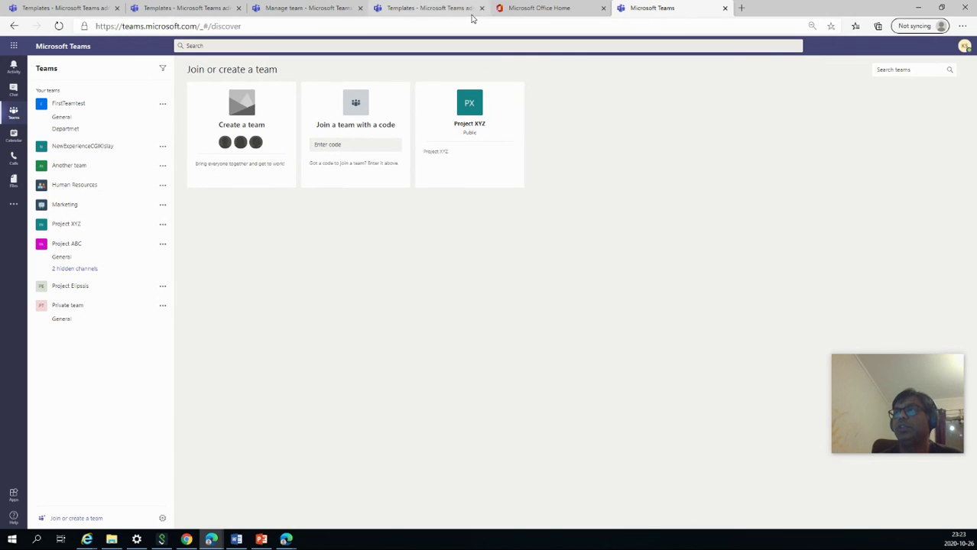
Step: Return to the Team templates list in the Teams admin center, and switch to the PowerPoint slide show
click(201, 7)
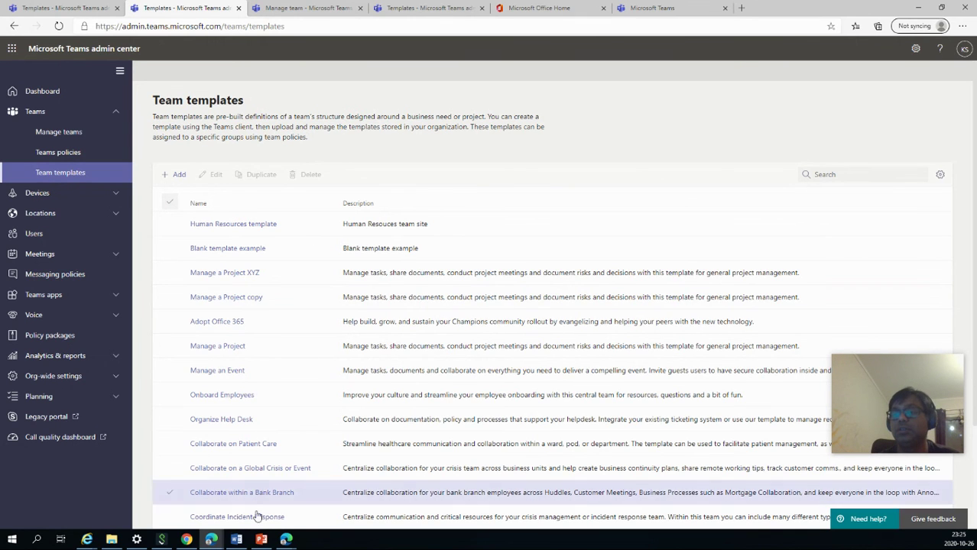
click(261, 540)
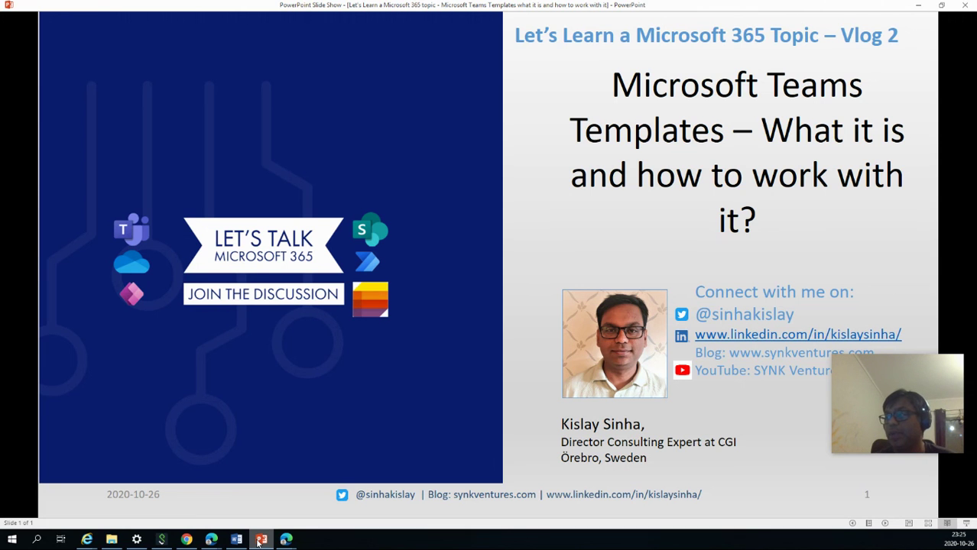
mouse_move(875, 423)
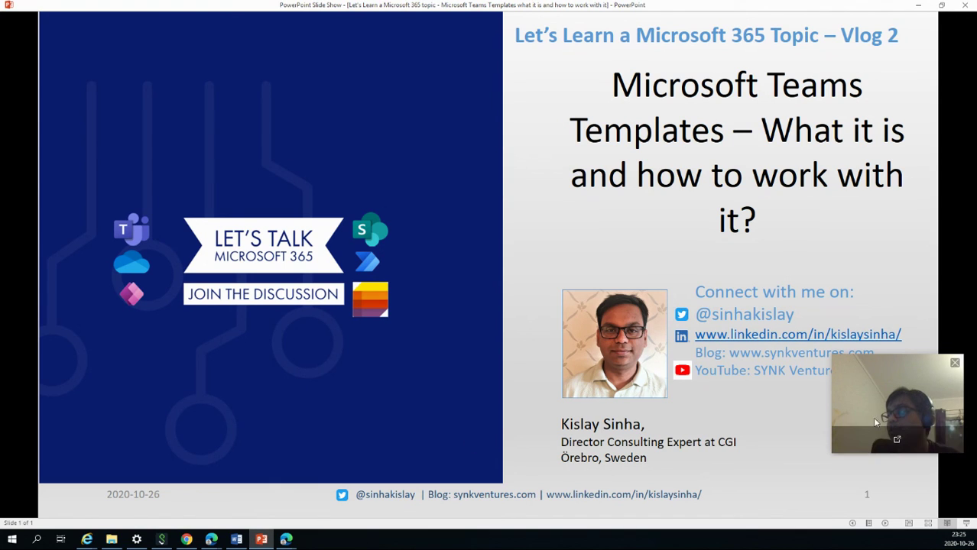
drag(875, 423, 849, 466)
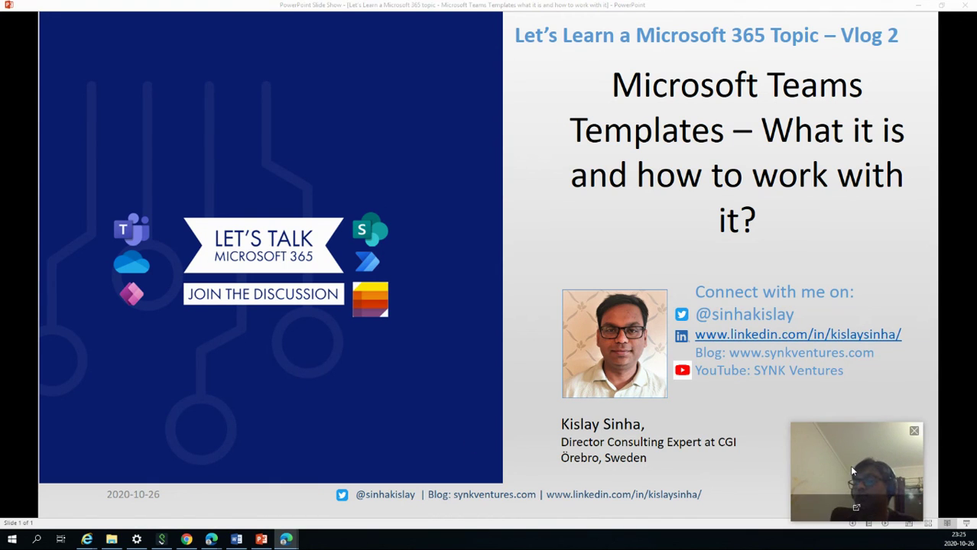